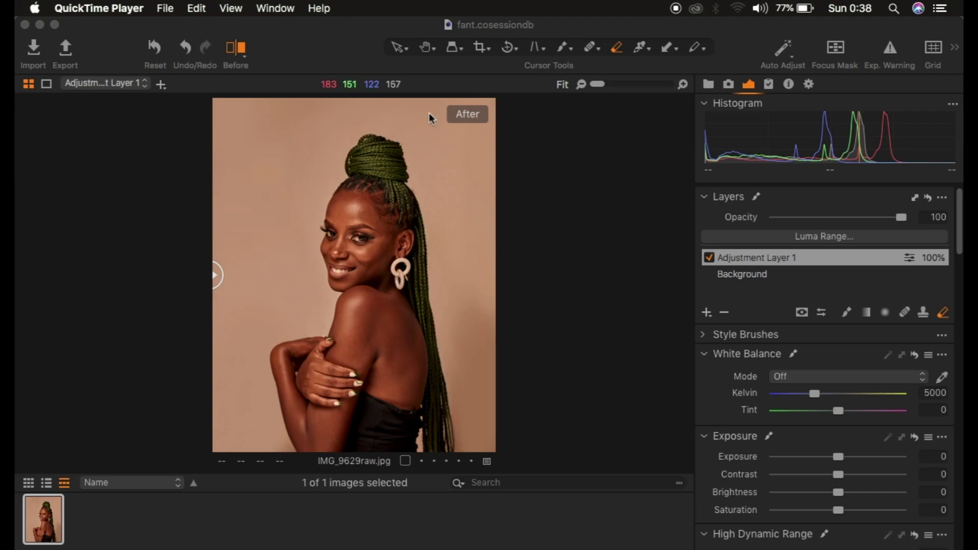
# Step: Compare the edited portrait with its original by sweeping the before/after split across the image, and turn the comparison off
pyautogui.click(330, 36)
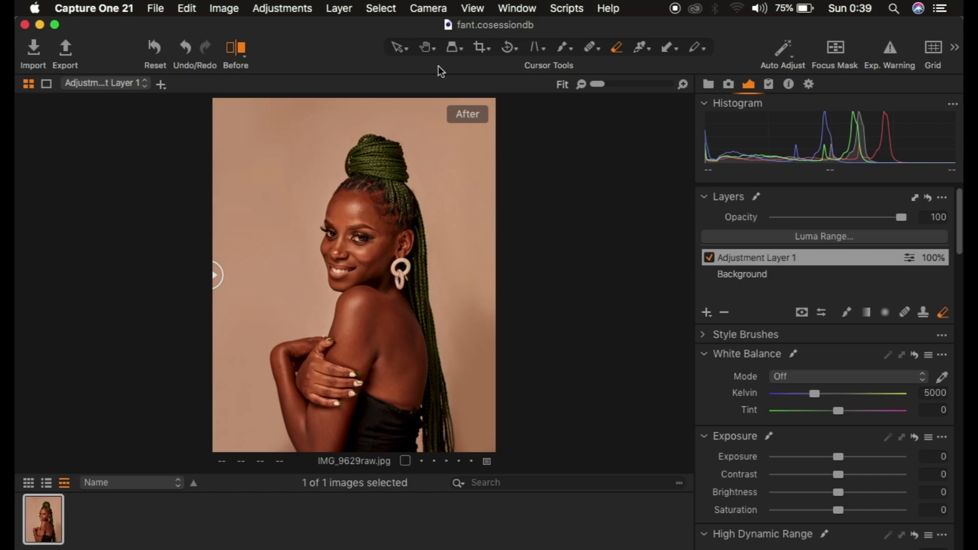
pyautogui.moveTo(222, 275); pyautogui.dragTo(582, 295)
pyautogui.scroll(2, 582, 294)
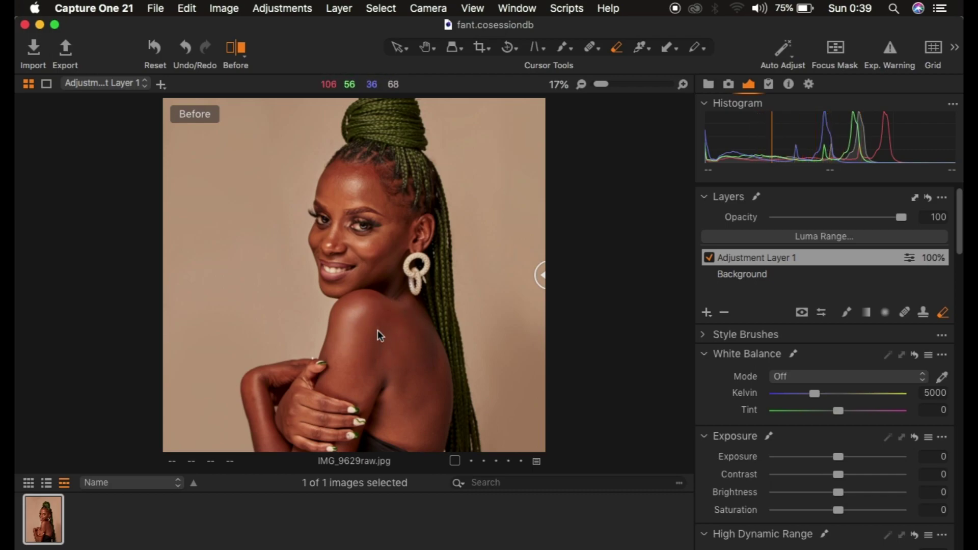
pyautogui.moveTo(540, 282); pyautogui.dragTo(145, 295)
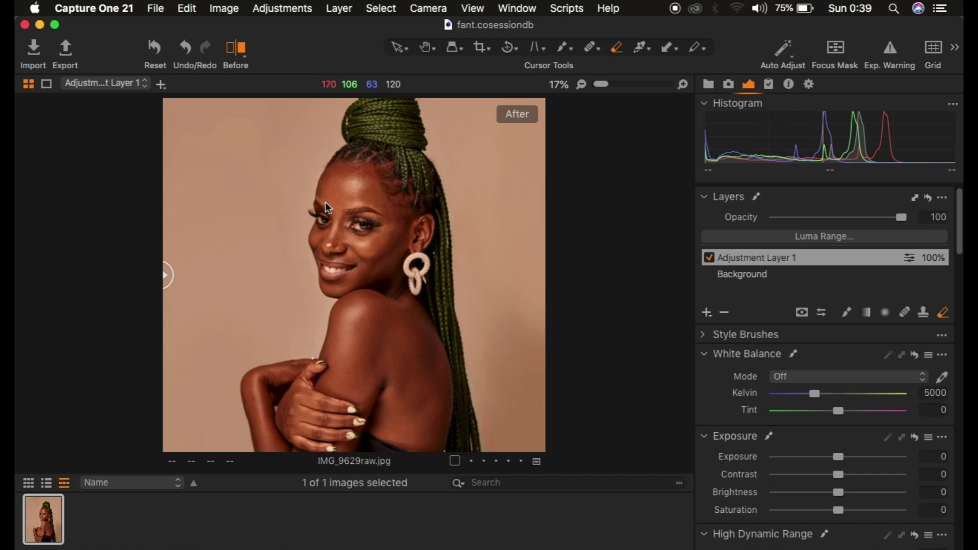
pyautogui.click(234, 47)
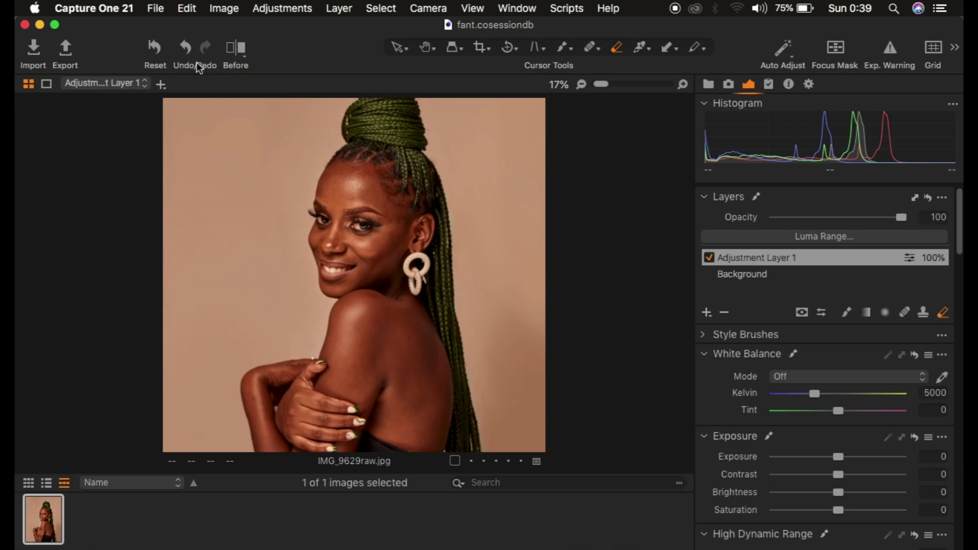
# Step: Reset all adjustments on the portrait and choose the Migration workspace
pyautogui.click(152, 45)
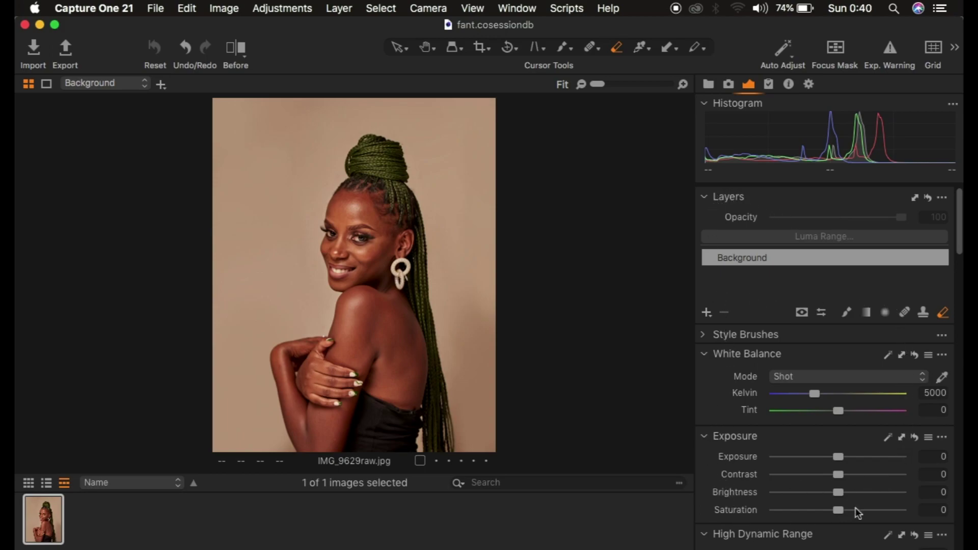
pyautogui.scroll(-3, 855, 509)
pyautogui.scroll(-1, 856, 511)
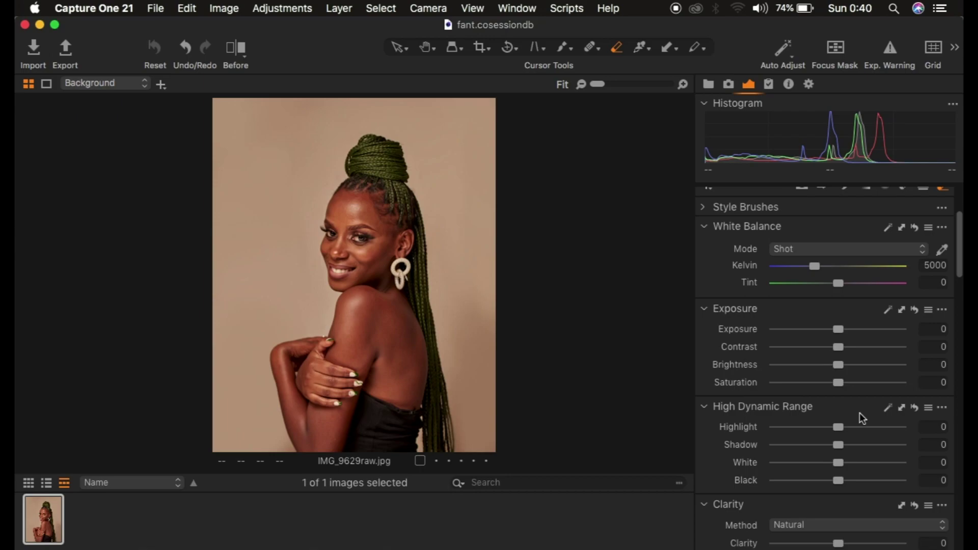
pyautogui.click(517, 8)
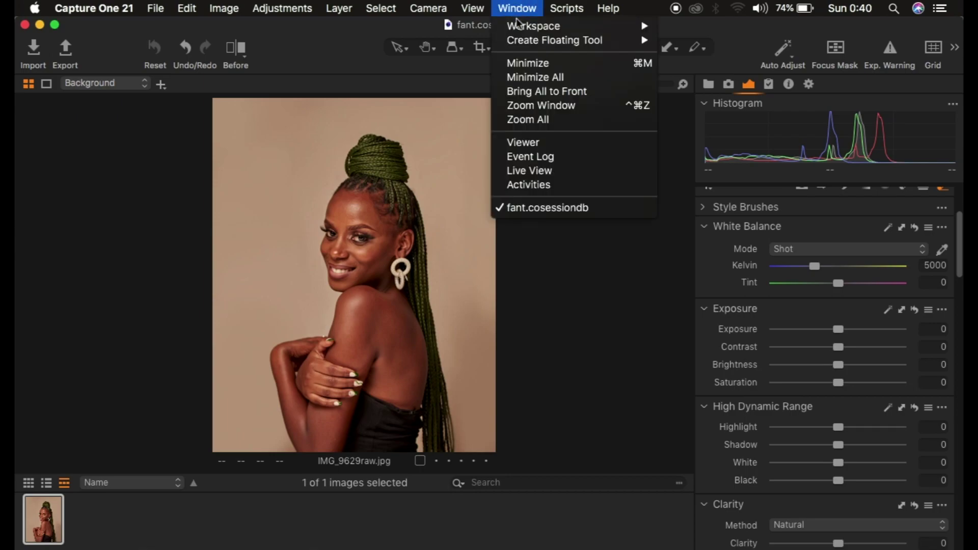
pyautogui.moveTo(518, 24)
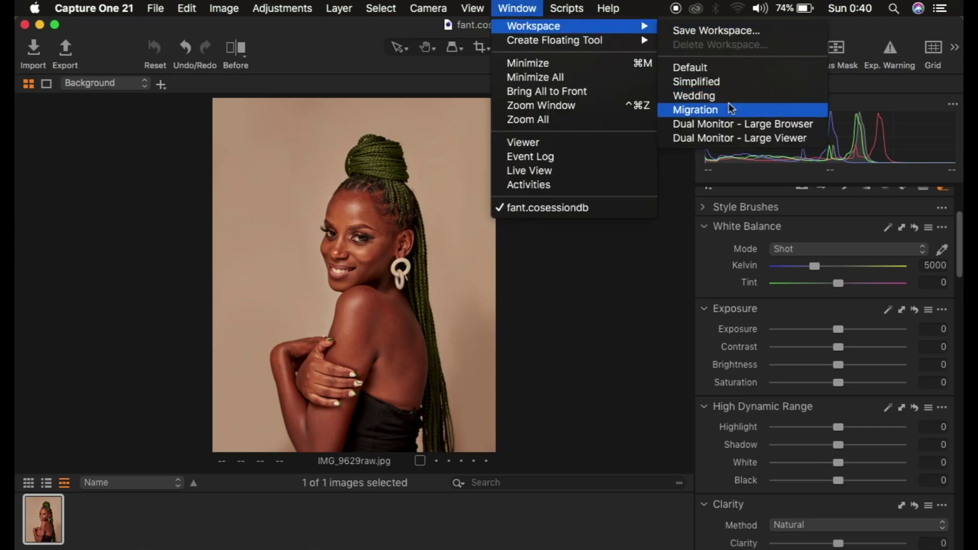
pyautogui.click(811, 109)
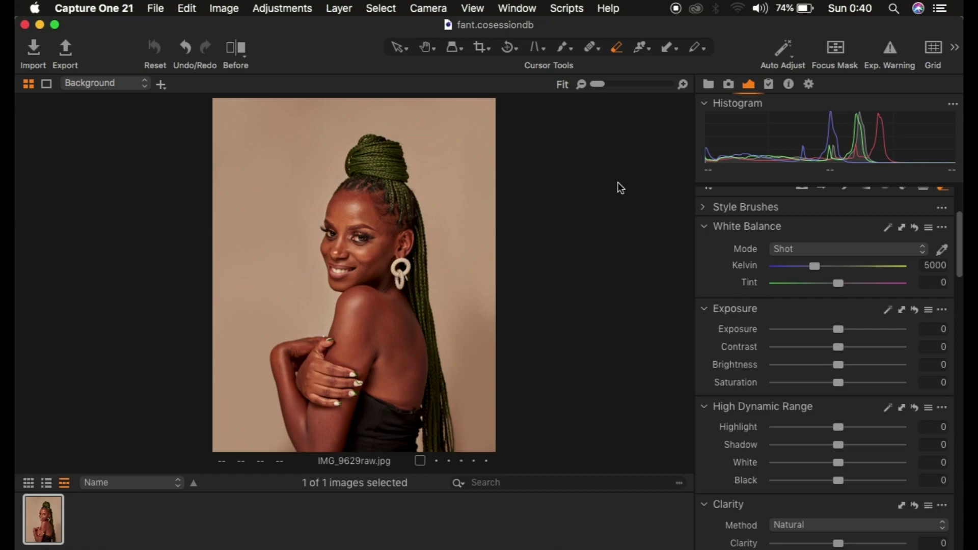
# Step: Set the Background layer's Contrast to 3 and its High Dynamic Range Highlight to -20
pyautogui.scroll(2, 807, 329)
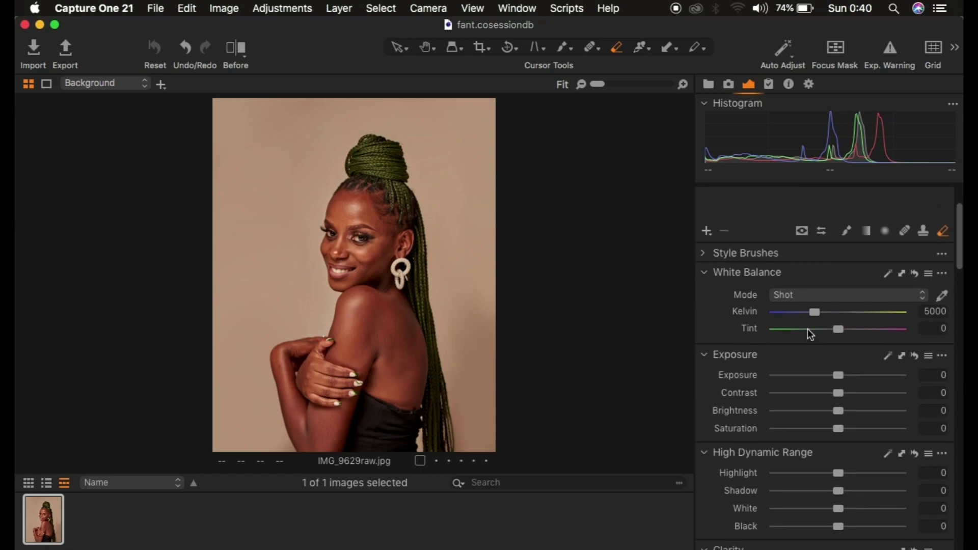
pyautogui.moveTo(838, 370); pyautogui.dragTo(839, 376)
pyautogui.moveTo(838, 450); pyautogui.dragTo(824, 451)
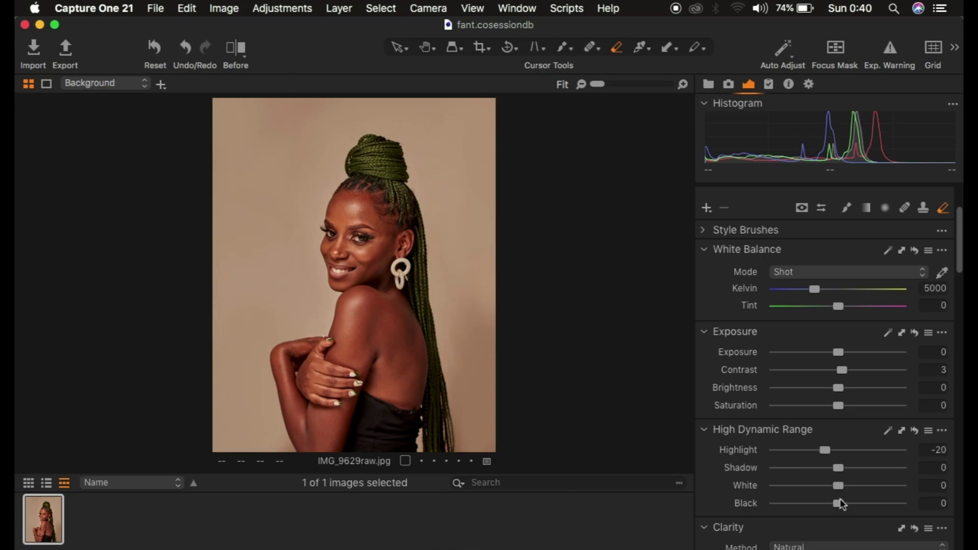
# Step: Raise the black point of the RGB Levels to 7
pyautogui.scroll(-15, 839, 486)
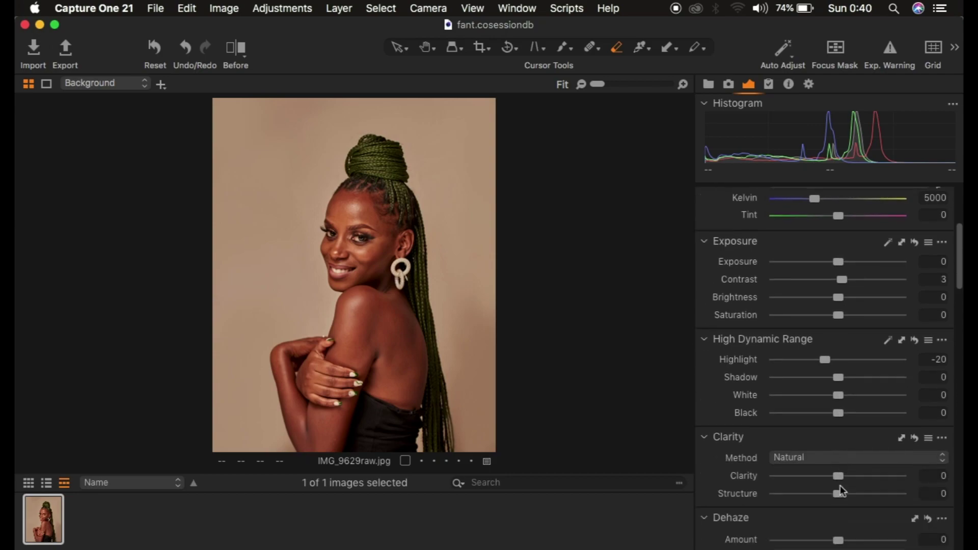
pyautogui.scroll(-5, 840, 489)
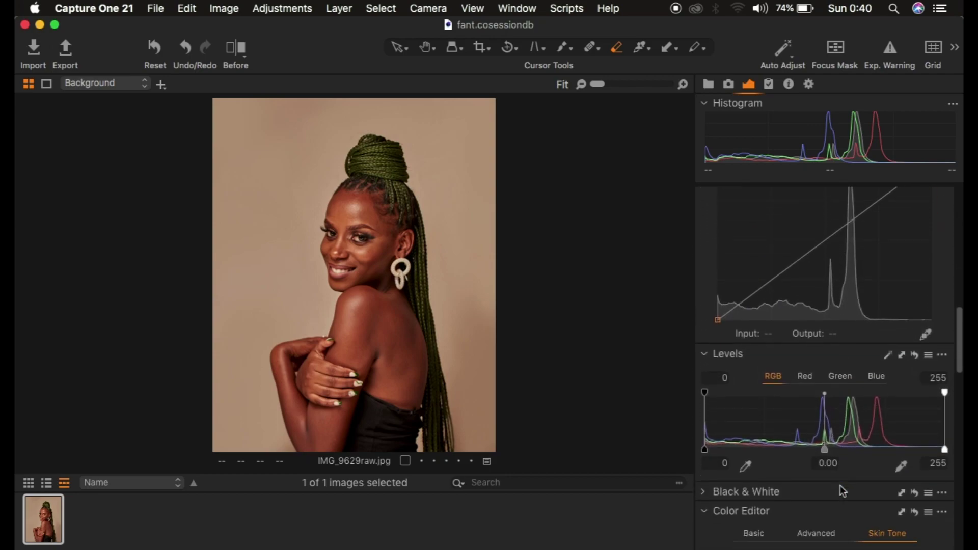
pyautogui.click(705, 441)
pyautogui.moveTo(706, 441); pyautogui.dragTo(714, 441)
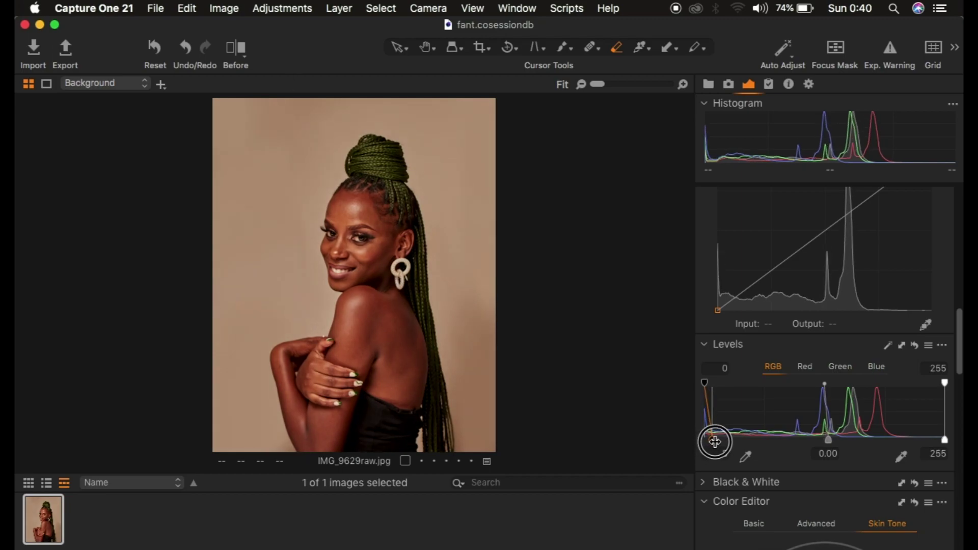
pyautogui.moveTo(715, 442); pyautogui.dragTo(713, 442)
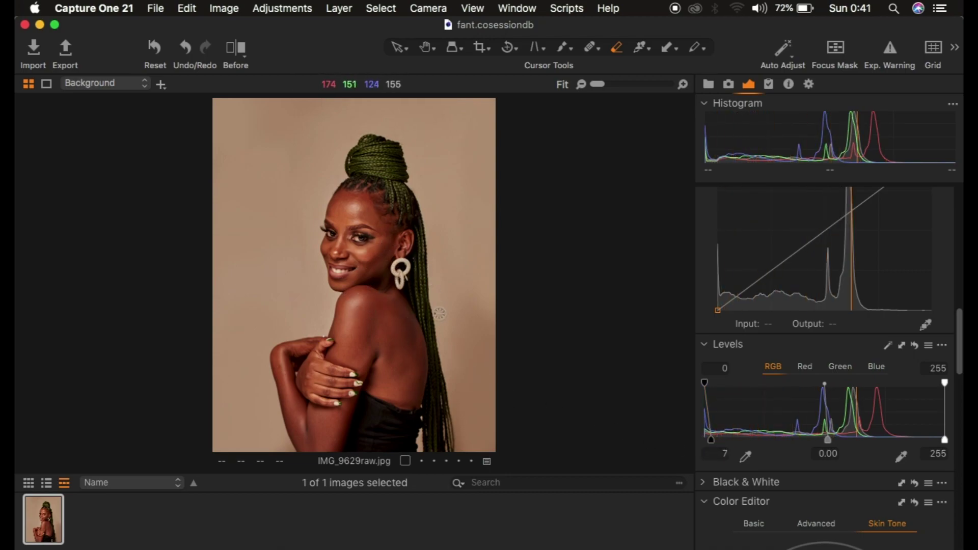
# Step: Turn on the exposure warning and test it with Highlight at 100, resetting Highlight to 0
pyautogui.scroll(6, 815, 311)
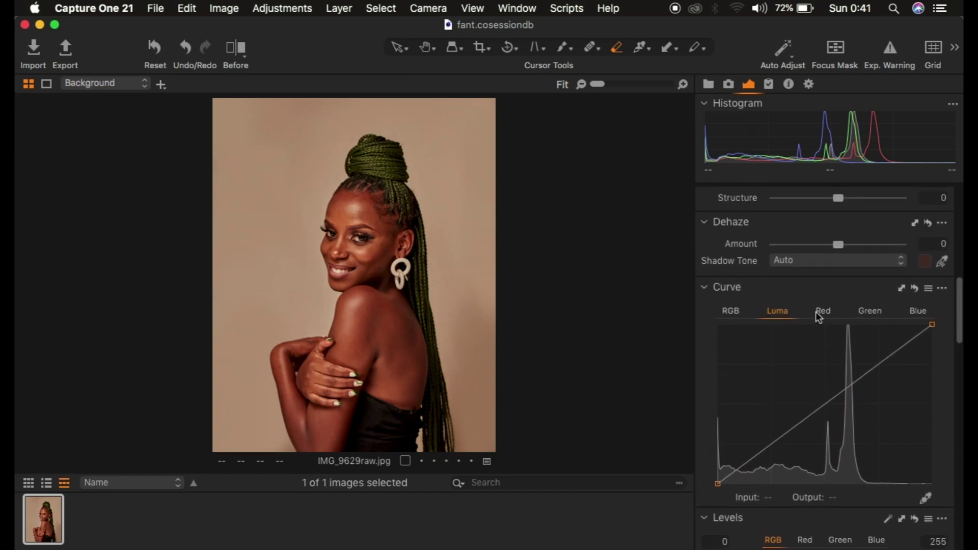
pyautogui.click(888, 50)
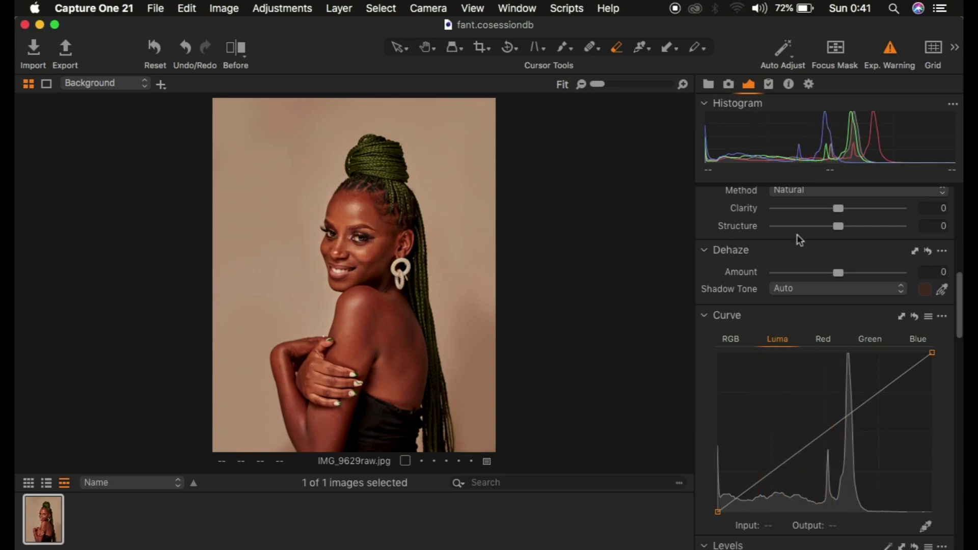
pyautogui.scroll(10, 796, 235)
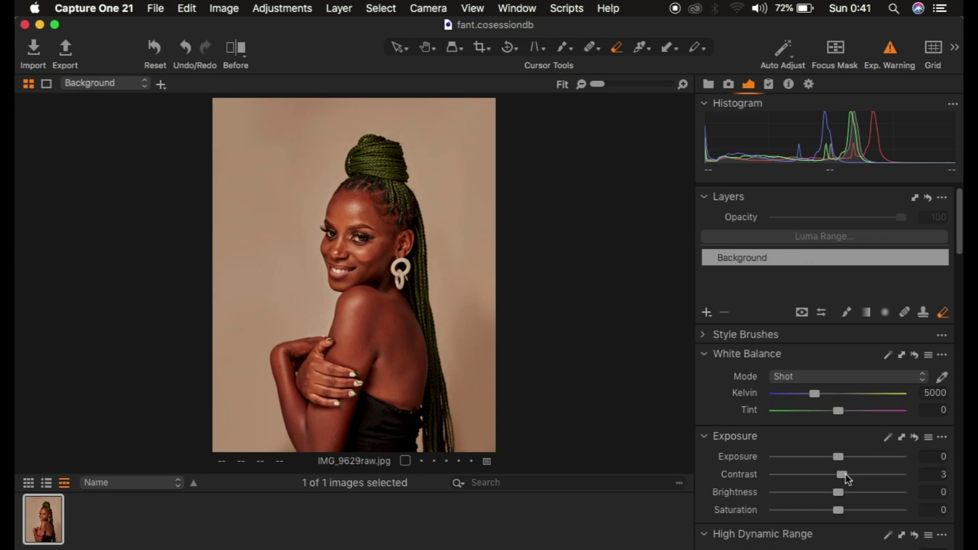
pyautogui.scroll(-4, 849, 476)
pyautogui.moveTo(877, 465); pyautogui.dragTo(927, 465)
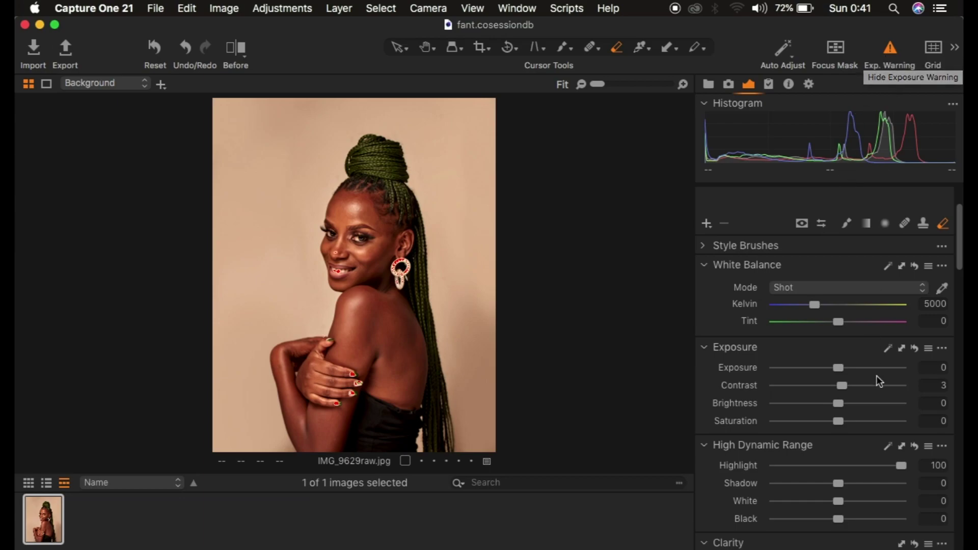
pyautogui.doubleClick(901, 465)
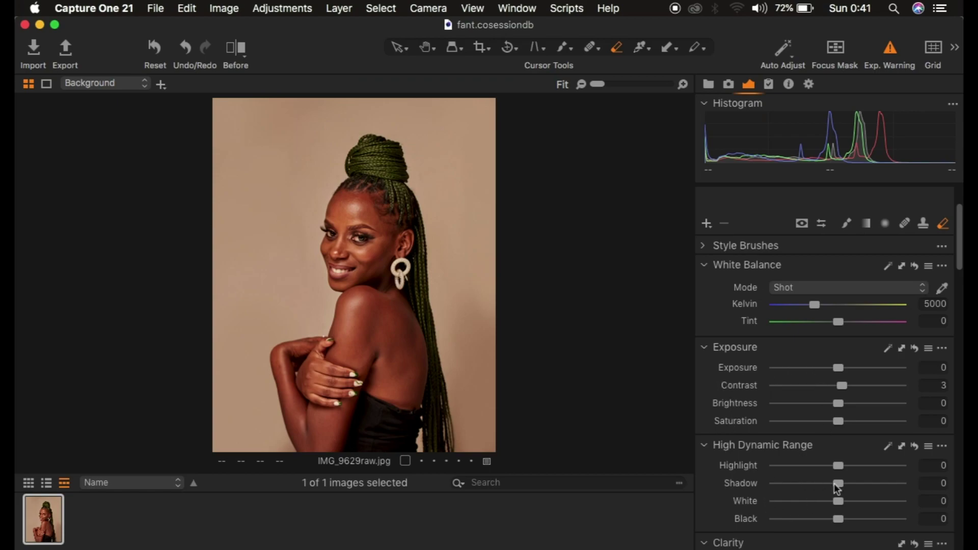
# Step: Look through the adjustment tools down to the Color Editor and view the list of tools that can be added
pyautogui.scroll(-5, 835, 489)
pyautogui.scroll(-5, 833, 483)
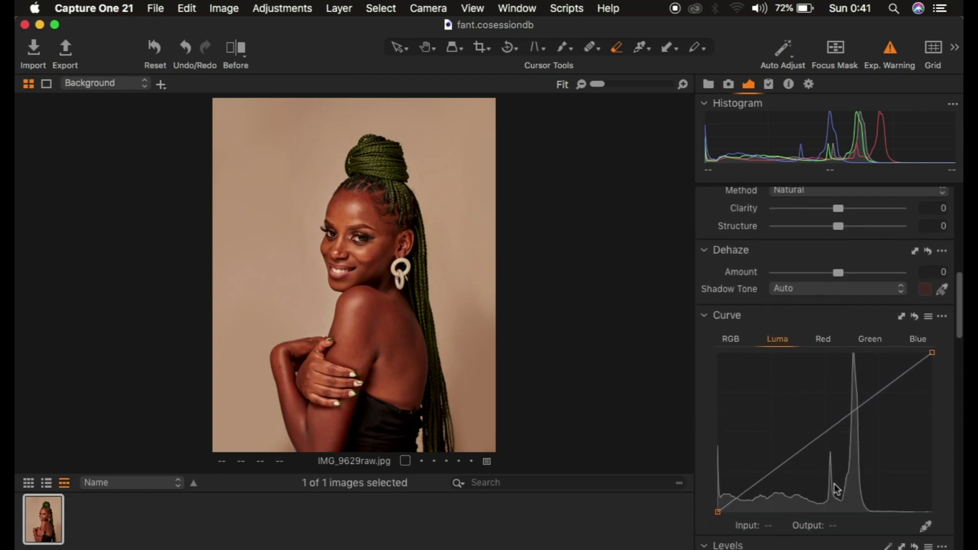
pyautogui.scroll(-10, 836, 488)
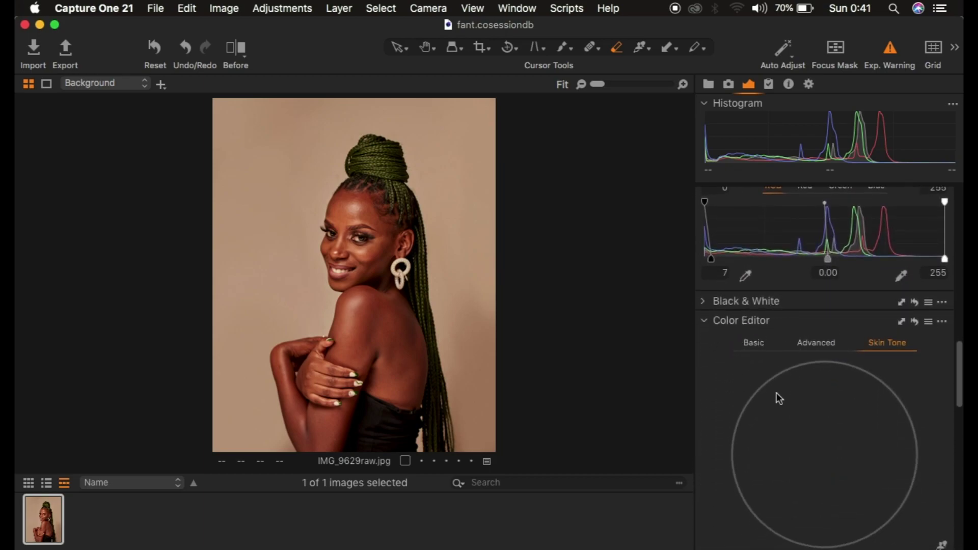
pyautogui.scroll(10, 810, 351)
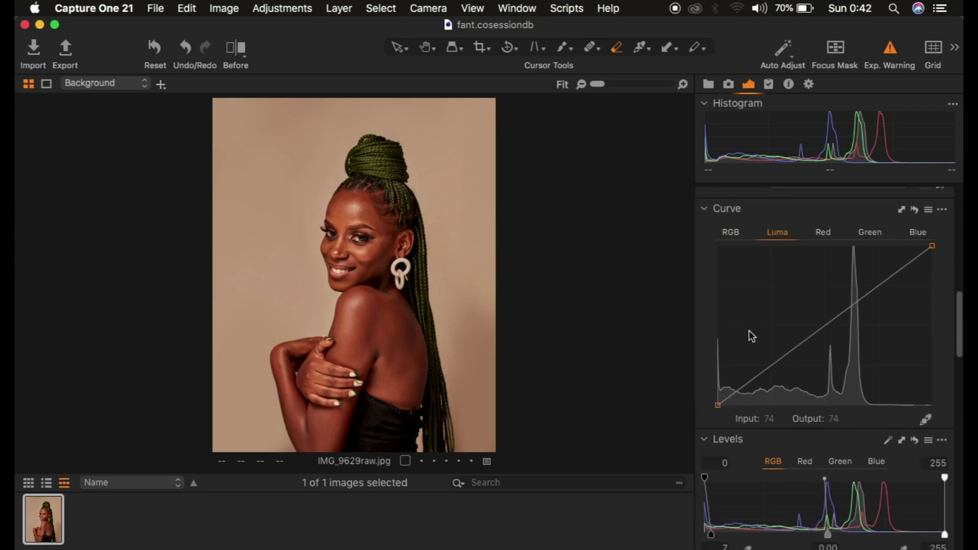
pyautogui.scroll(5, 849, 252)
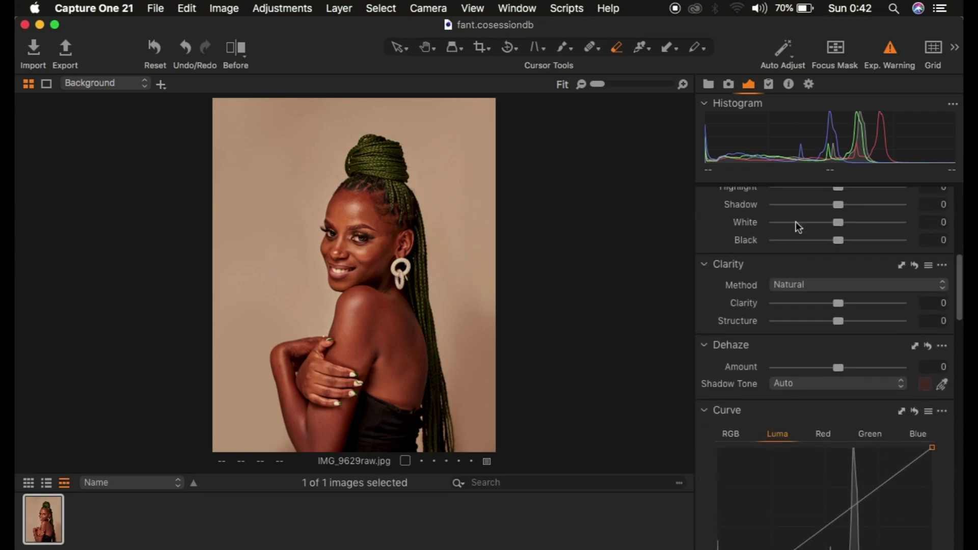
pyautogui.rightClick(716, 221)
pyautogui.moveTo(756, 222)
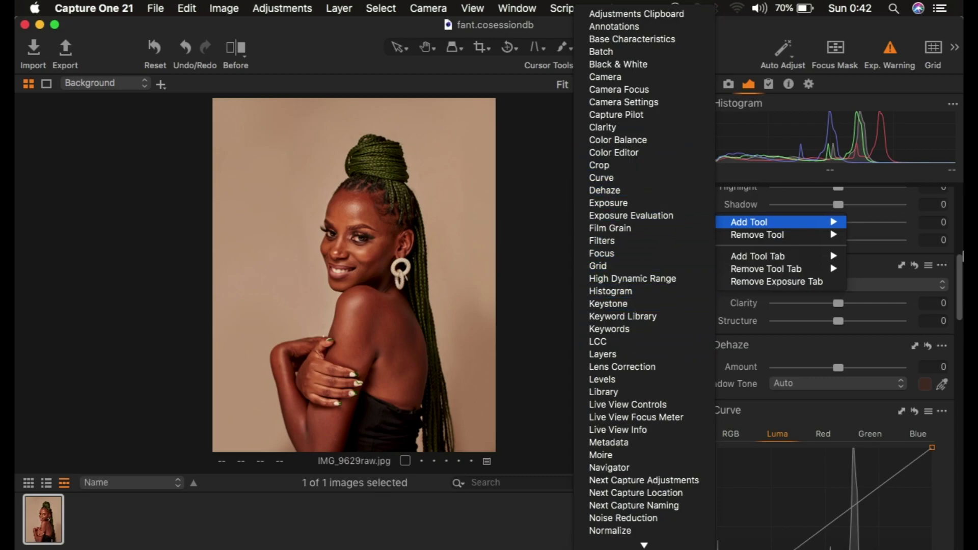
pyautogui.press('Escape')
# Step: Go through the Color Editor's Basic and Advanced modes, return to Skin Tone and activate its skin color picker
pyautogui.scroll(-5, 878, 429)
pyautogui.scroll(-5, 879, 433)
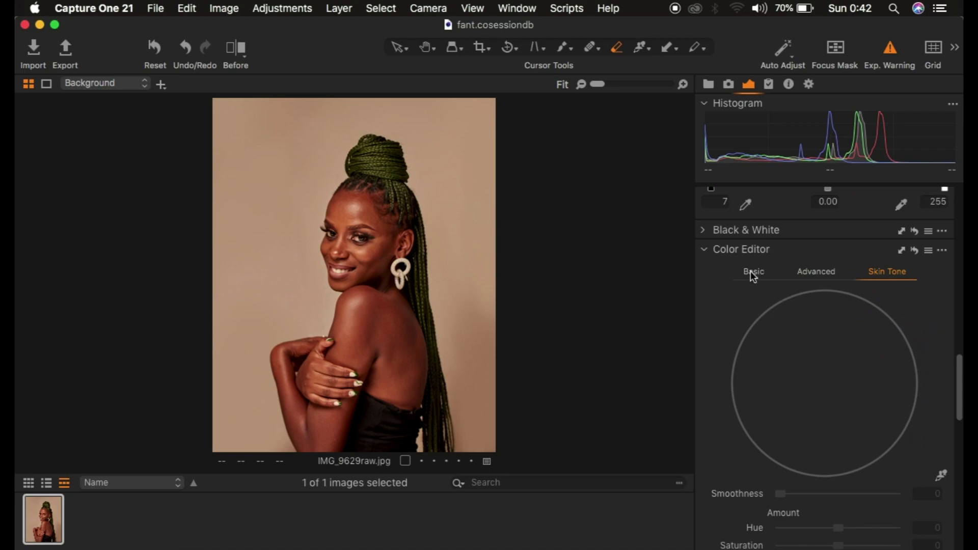
pyautogui.click(751, 273)
pyautogui.click(815, 272)
pyautogui.click(887, 271)
pyautogui.click(941, 479)
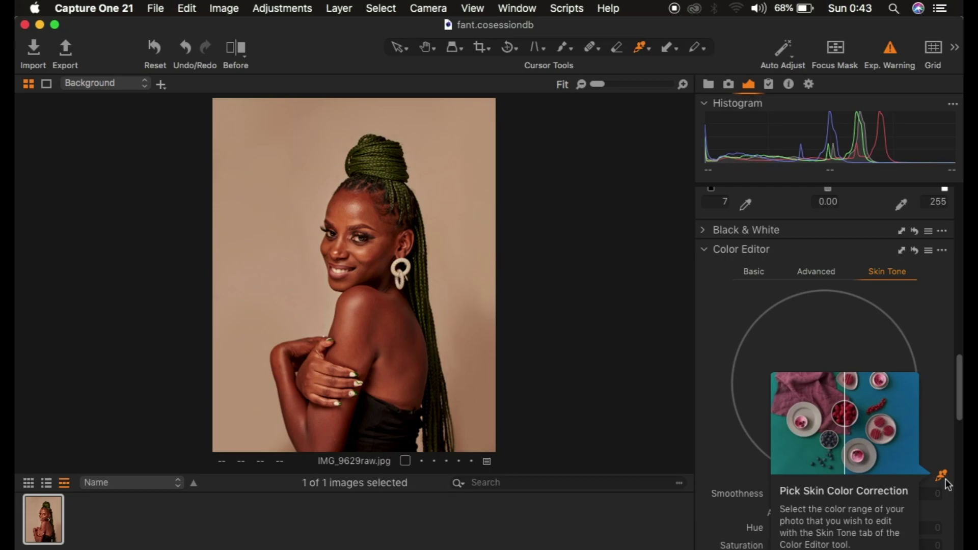
# Step: Create a new filled adjustment layer above the Background
pyautogui.scroll(10, 941, 309)
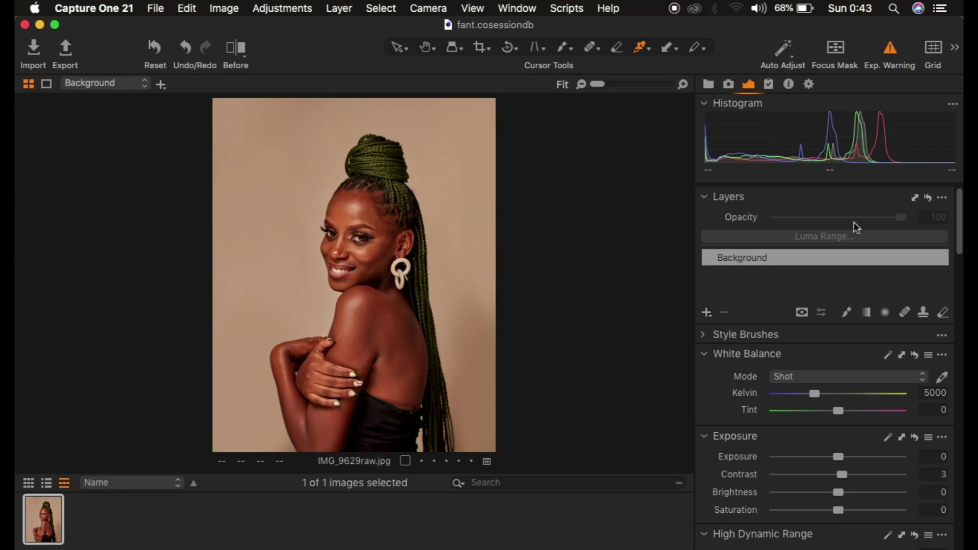
pyautogui.click(706, 312)
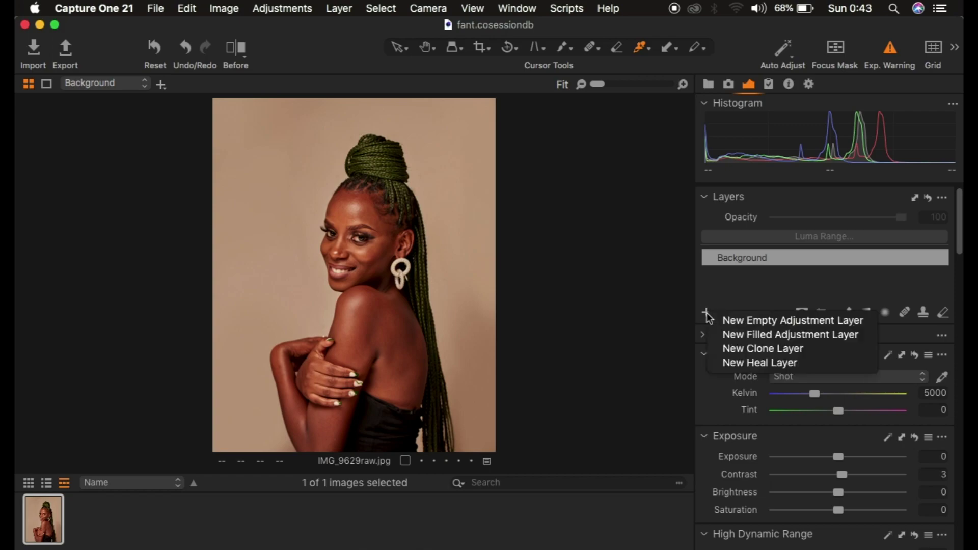
pyautogui.click(766, 336)
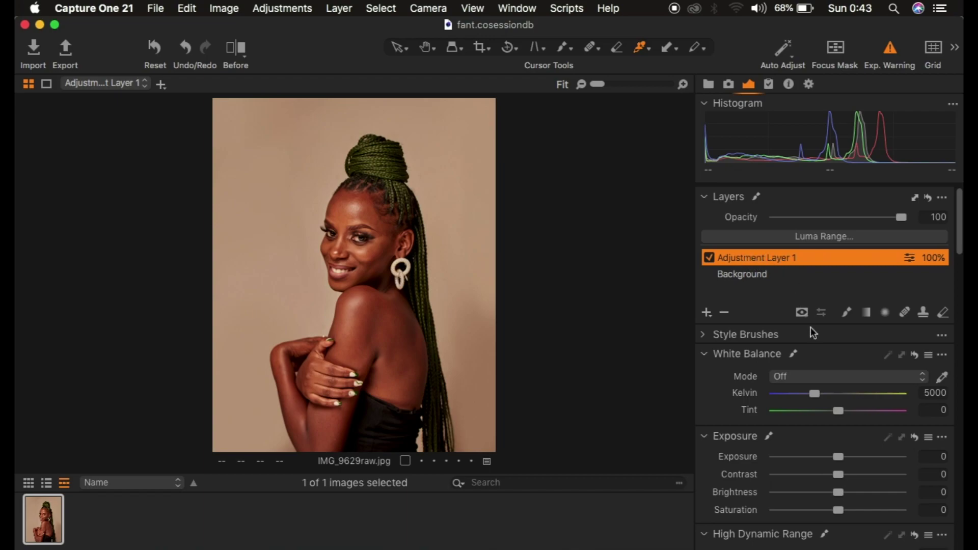
# Step: Sample the skin color from the woman's cheek for the Color Editor's Skin Tone correction on the adjustment layer
pyautogui.scroll(-15, 810, 327)
pyautogui.scroll(-6, 811, 332)
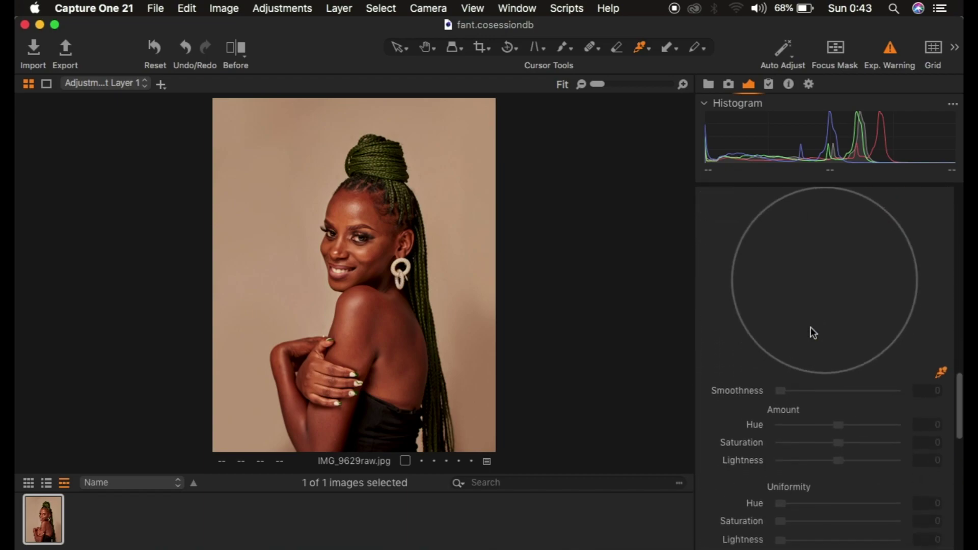
pyautogui.scroll(2, 810, 332)
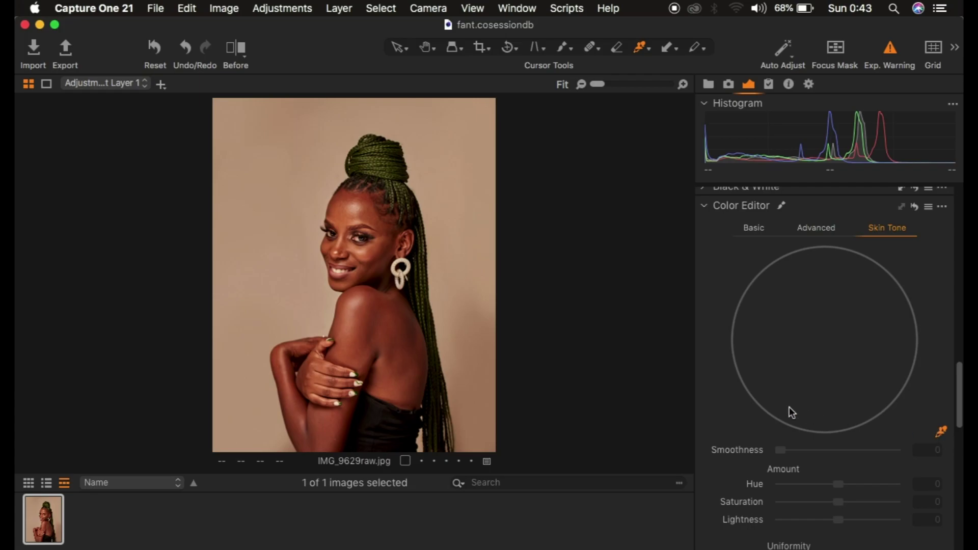
pyautogui.press('super+equal')
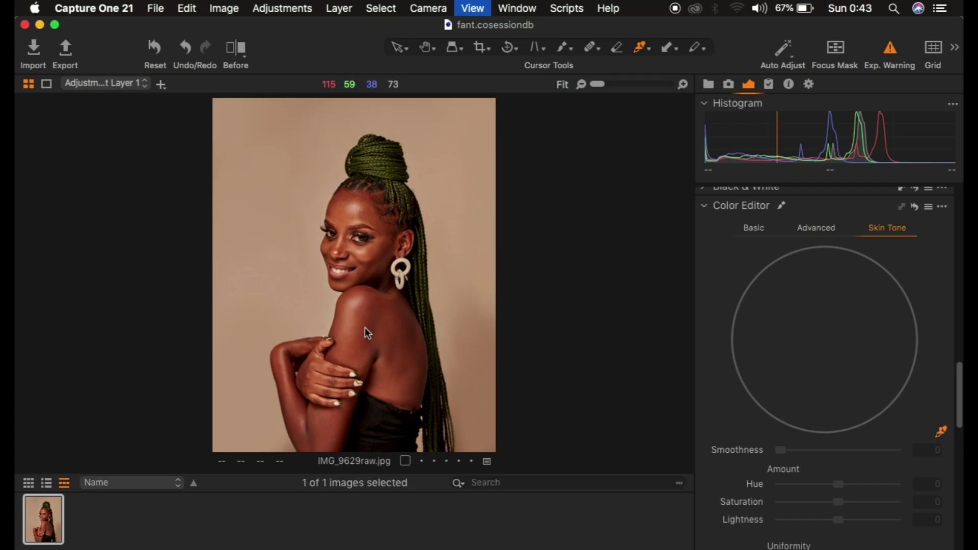
pyautogui.press('super+equal')
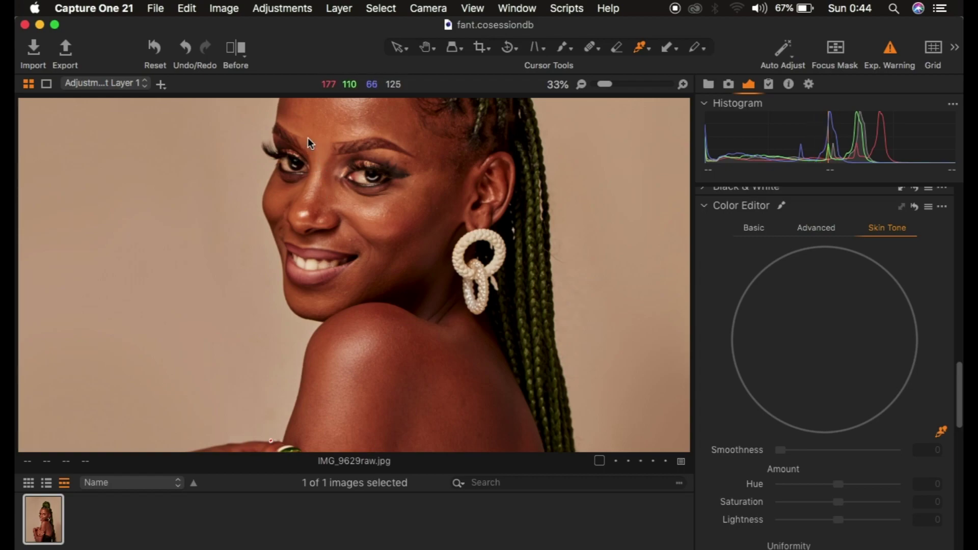
pyautogui.click(277, 198)
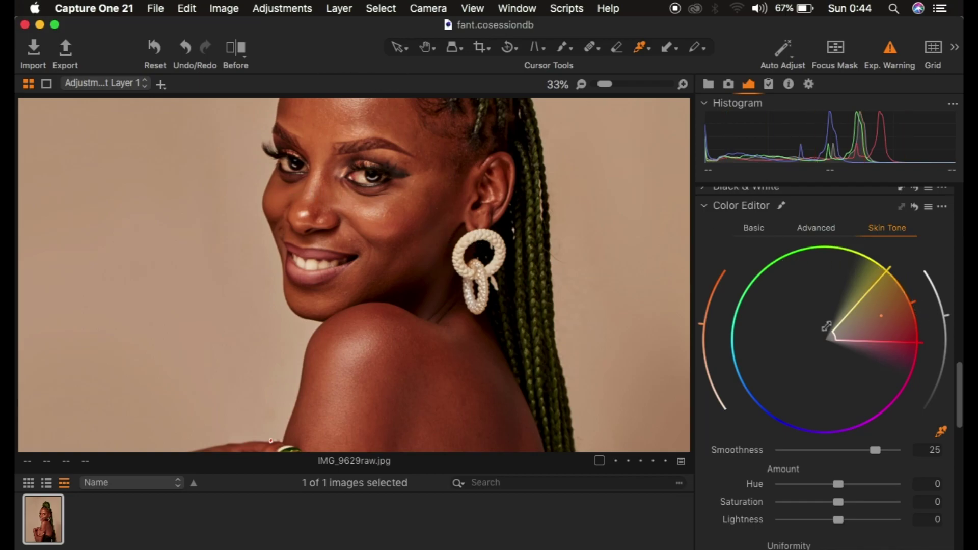
# Step: Try sampling the green hair bun for the Skin Tone correction, and re-sample the skin color from the woman's cheek just below her eye
pyautogui.press('super+minus')
pyautogui.press('super+minus')
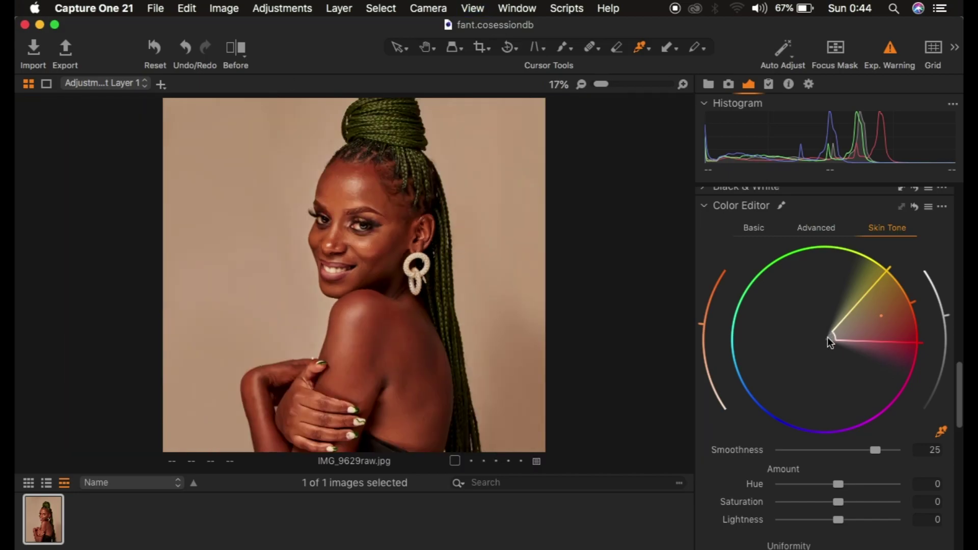
pyautogui.scroll(-5, 851, 415)
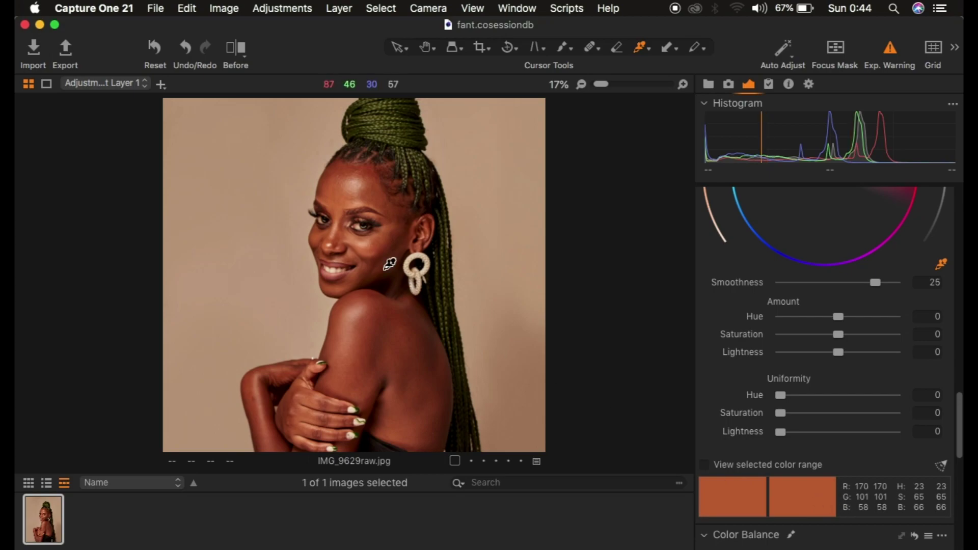
pyautogui.click(406, 122)
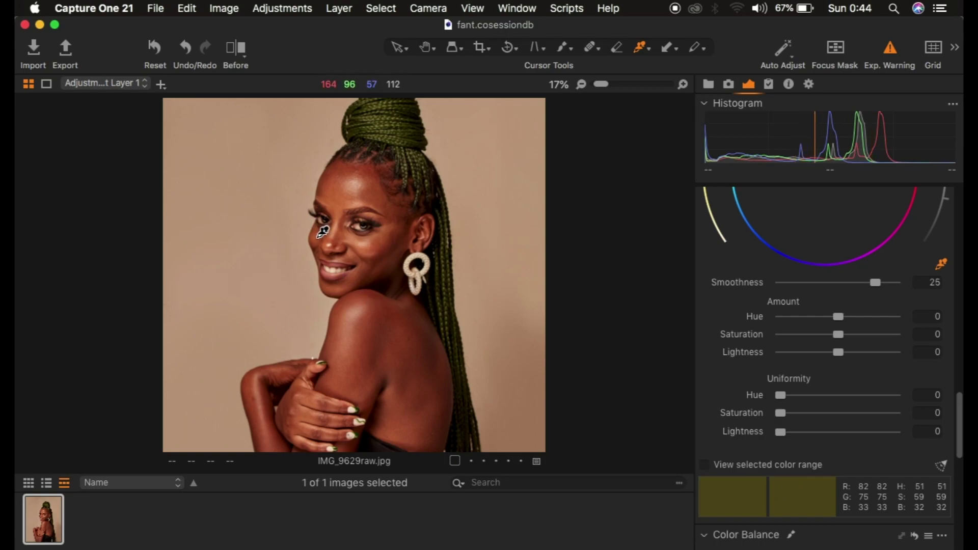
pyautogui.click(322, 232)
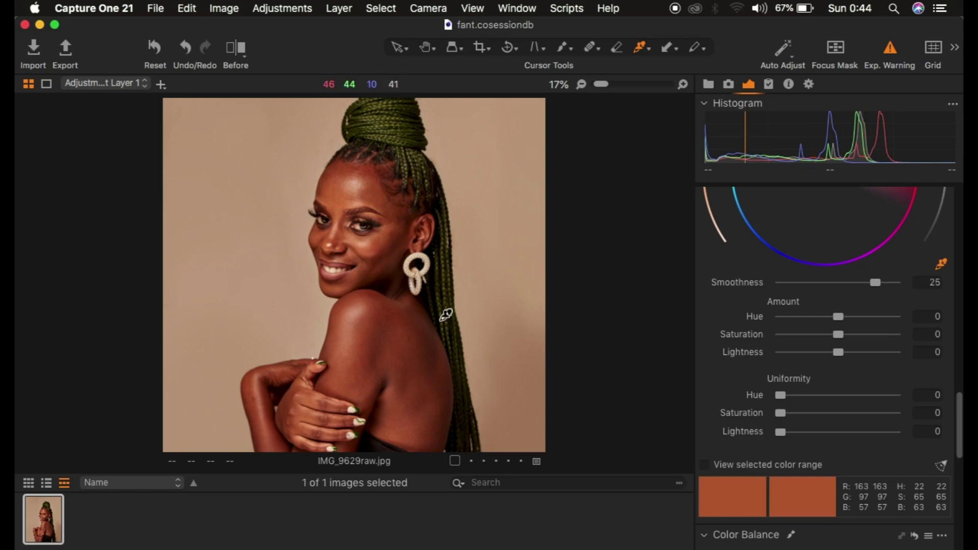
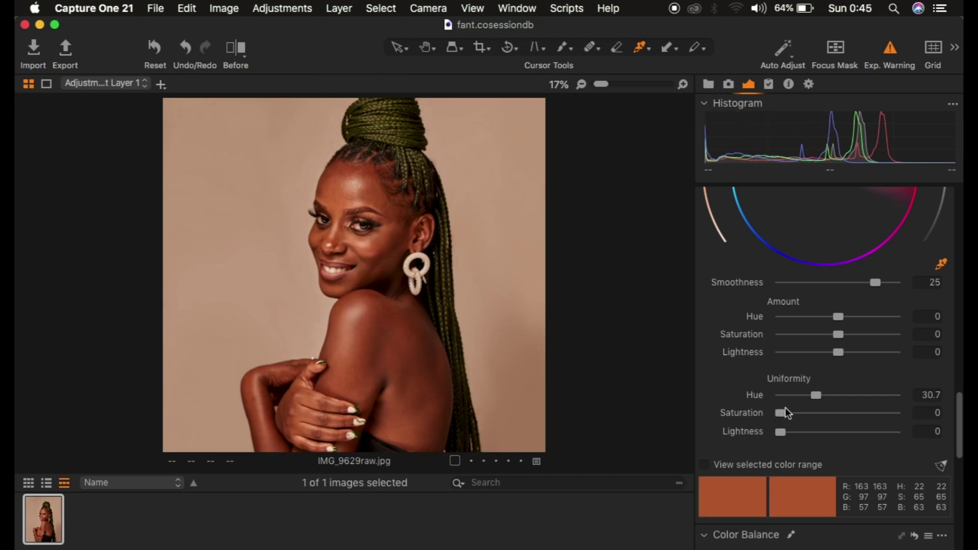
# Step: Even out the sampled skin color by setting the Skin Tone Uniformity to Hue 35.2 and Saturation 35.3
pyautogui.moveTo(783, 411); pyautogui.dragTo(814, 413)
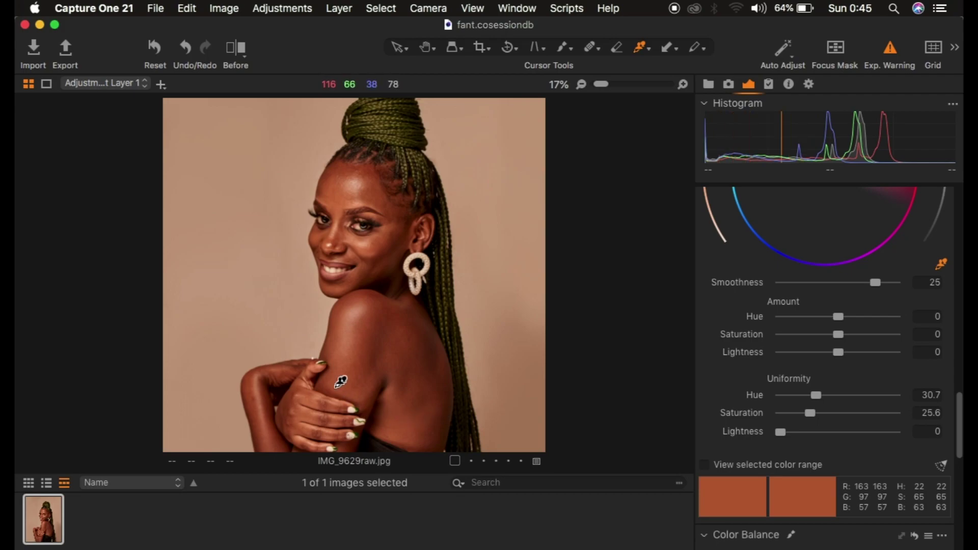
pyautogui.moveTo(816, 400)
pyautogui.mouseDown()
pyautogui.moveTo(811, 413)
pyautogui.moveTo(821, 414)
pyautogui.mouseUp()
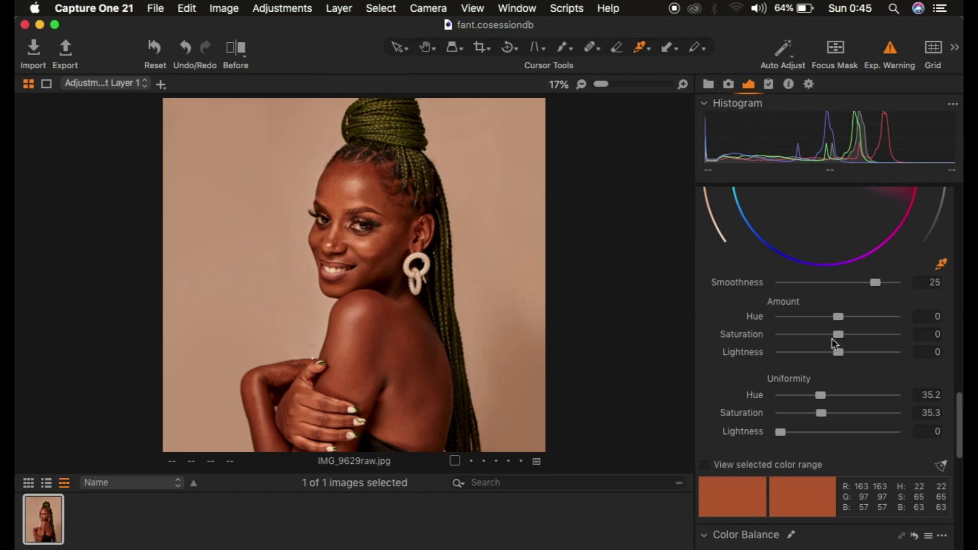
# Step: Try redder and yellower skin hues, settling the Skin Tone Amount at Hue 0.2 and Lightness -1.3
pyautogui.scroll(10, 832, 338)
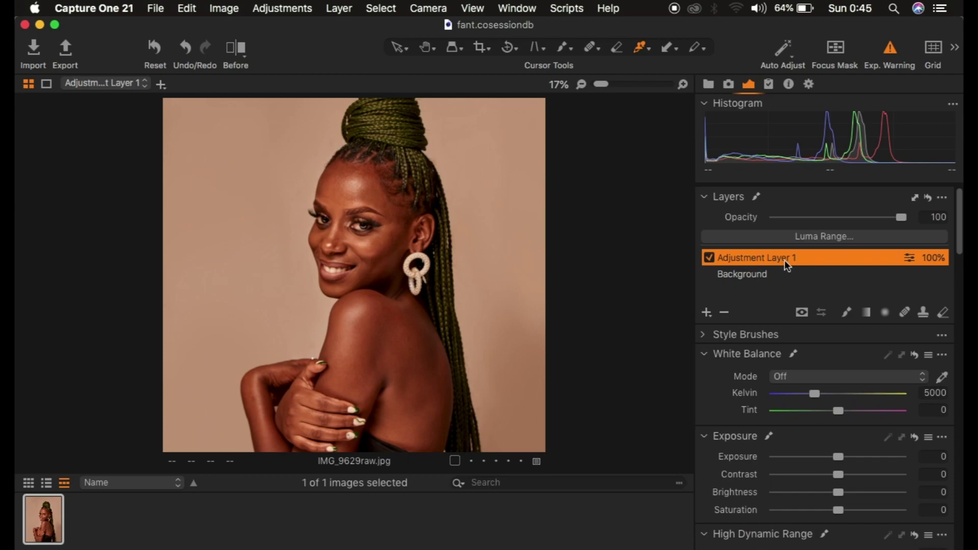
pyautogui.scroll(-15, 847, 469)
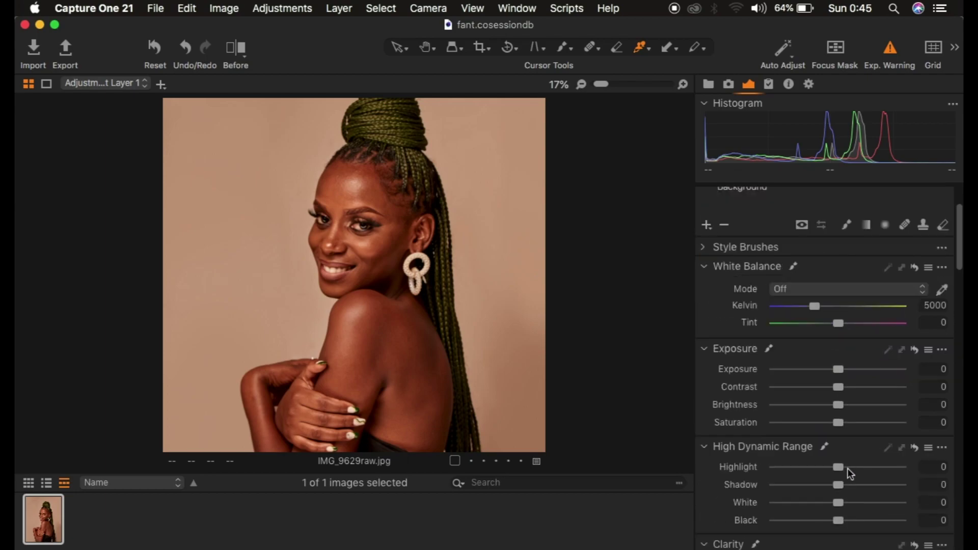
pyautogui.scroll(-10, 847, 469)
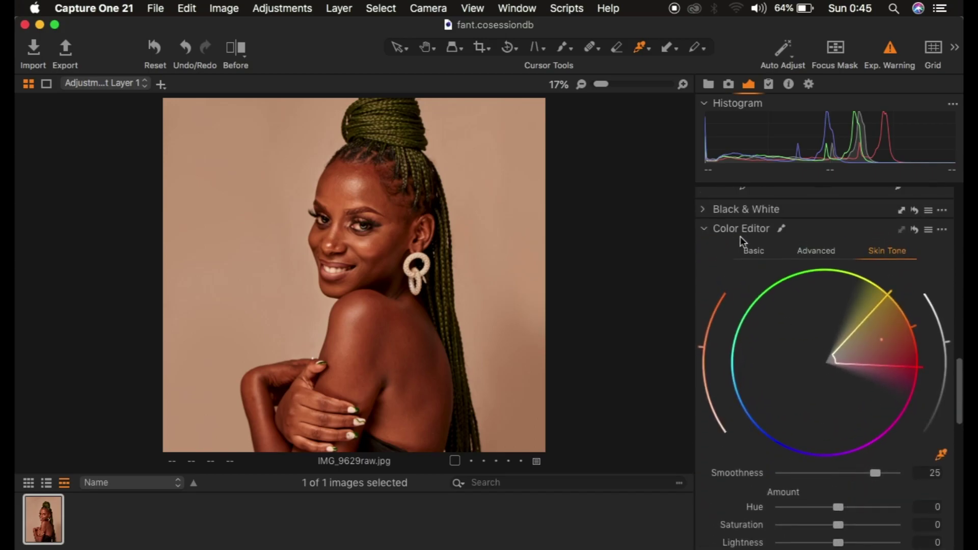
pyautogui.scroll(-5, 828, 422)
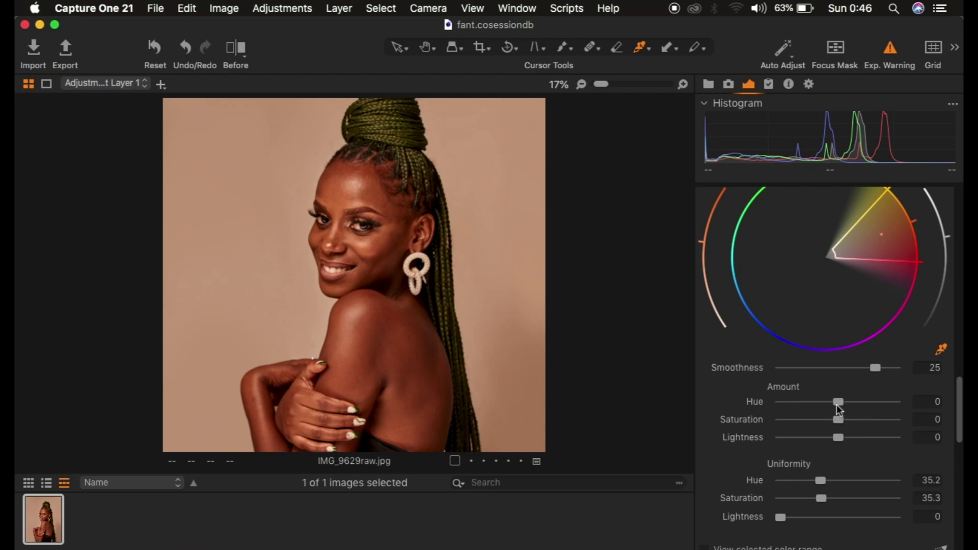
pyautogui.moveTo(837, 405); pyautogui.dragTo(797, 405)
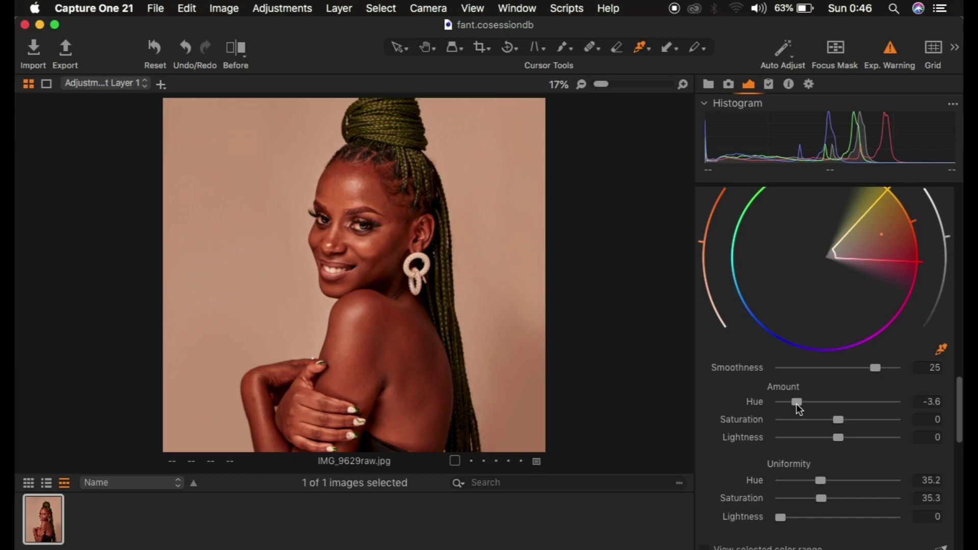
pyautogui.moveTo(796, 404); pyautogui.dragTo(851, 403)
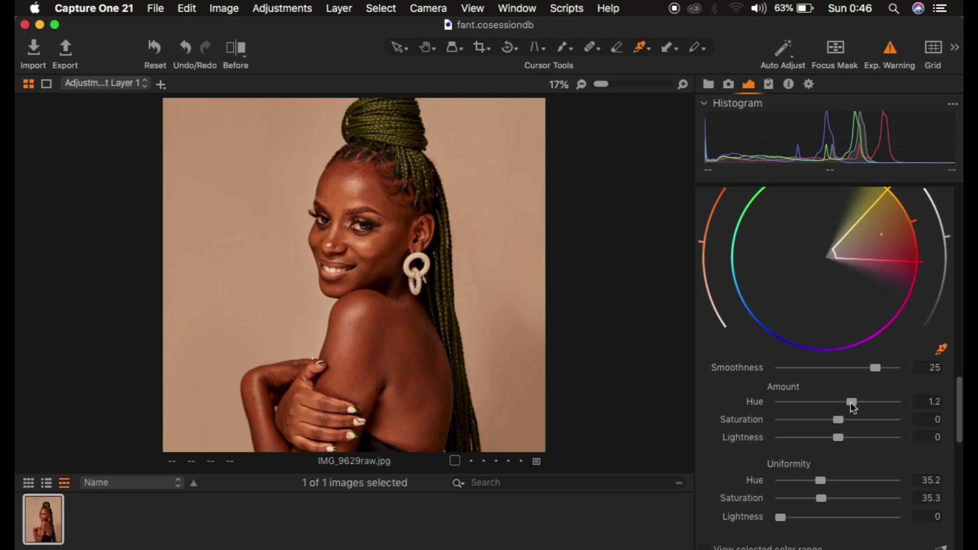
pyautogui.moveTo(850, 402); pyautogui.dragTo(840, 405)
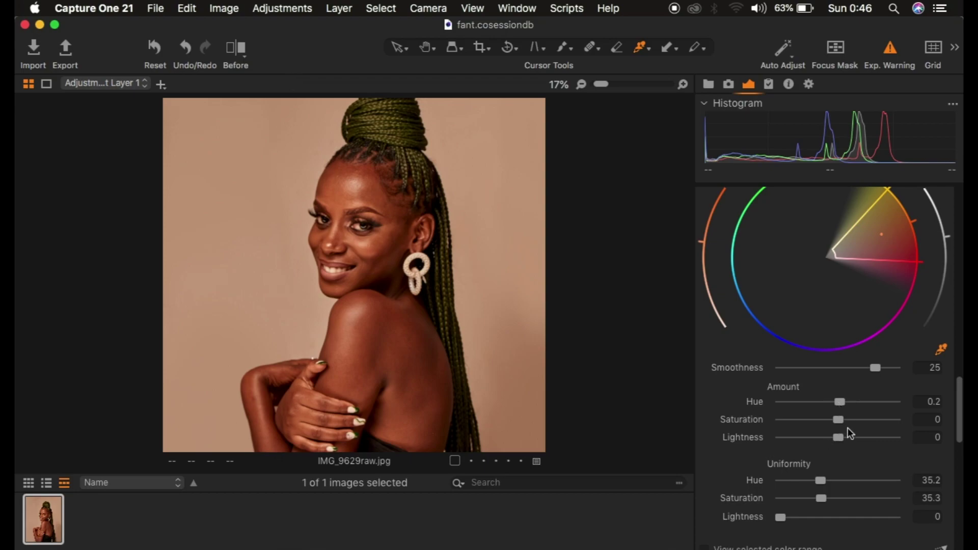
pyautogui.moveTo(838, 439); pyautogui.dragTo(829, 439)
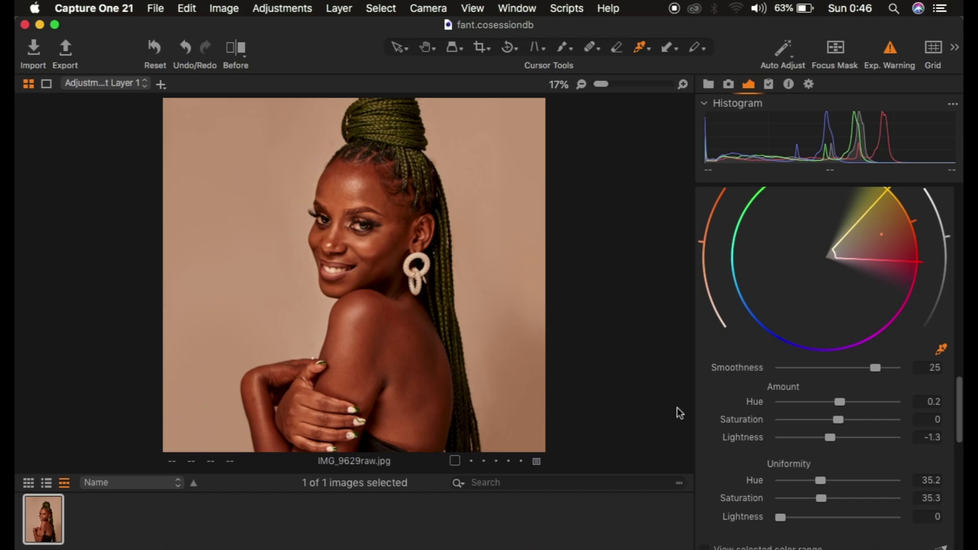
# Step: Tint the Color Balance shadows slightly toward blue at very low saturation
pyautogui.scroll(-3, 811, 415)
pyautogui.scroll(-10, 811, 415)
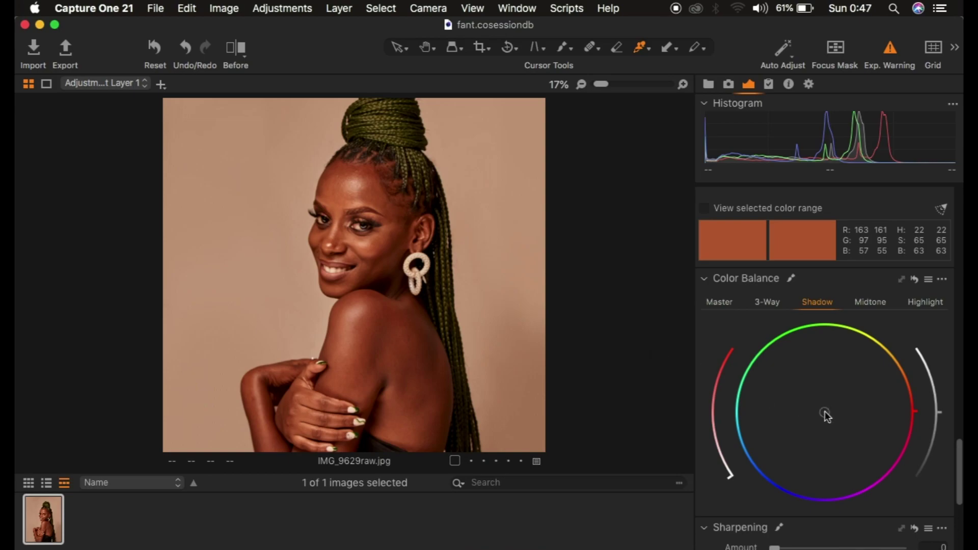
pyautogui.moveTo(824, 412)
pyautogui.mouseDown()
pyautogui.moveTo(808, 426)
pyautogui.moveTo(784, 422)
pyautogui.moveTo(799, 352)
pyautogui.moveTo(873, 371)
pyautogui.moveTo(811, 407)
pyautogui.moveTo(831, 462)
pyautogui.moveTo(799, 465)
pyautogui.moveTo(781, 443)
pyautogui.moveTo(819, 416)
pyautogui.mouseUp()
pyautogui.moveTo(723, 472)
pyautogui.mouseDown()
pyautogui.moveTo(708, 385)
pyautogui.moveTo(709, 446)
pyautogui.moveTo(703, 432)
pyautogui.moveTo(703, 384)
pyautogui.moveTo(718, 360)
pyautogui.moveTo(707, 436)
pyautogui.moveTo(725, 470)
pyautogui.mouseUp()
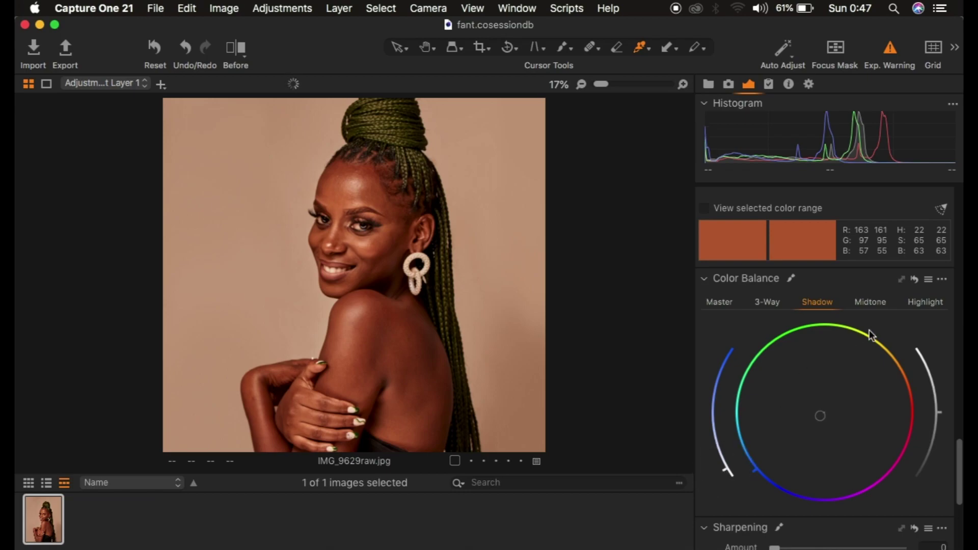
# Step: Tint the Color Balance midtones toward orange and reduce that tint's saturation to a very slight amount
pyautogui.click(870, 302)
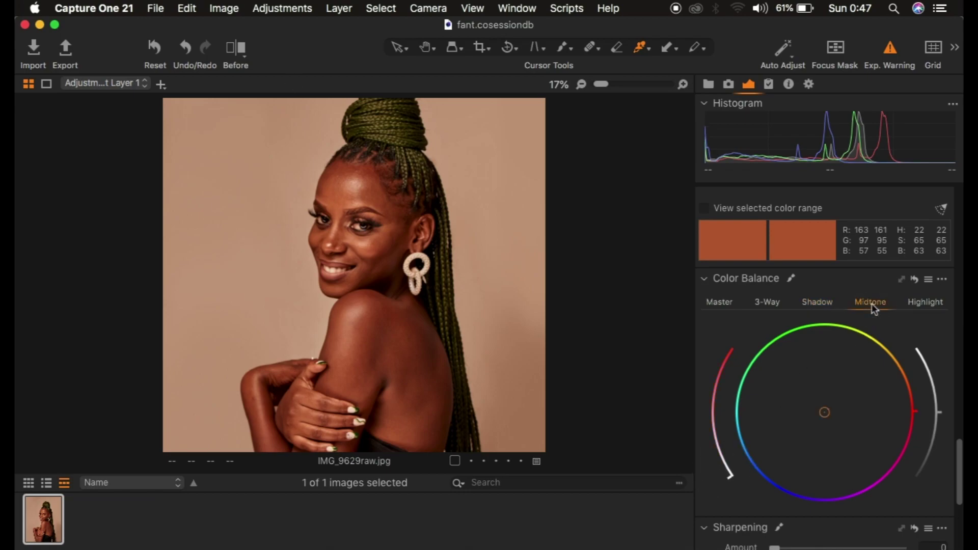
pyautogui.moveTo(825, 411); pyautogui.dragTo(841, 405)
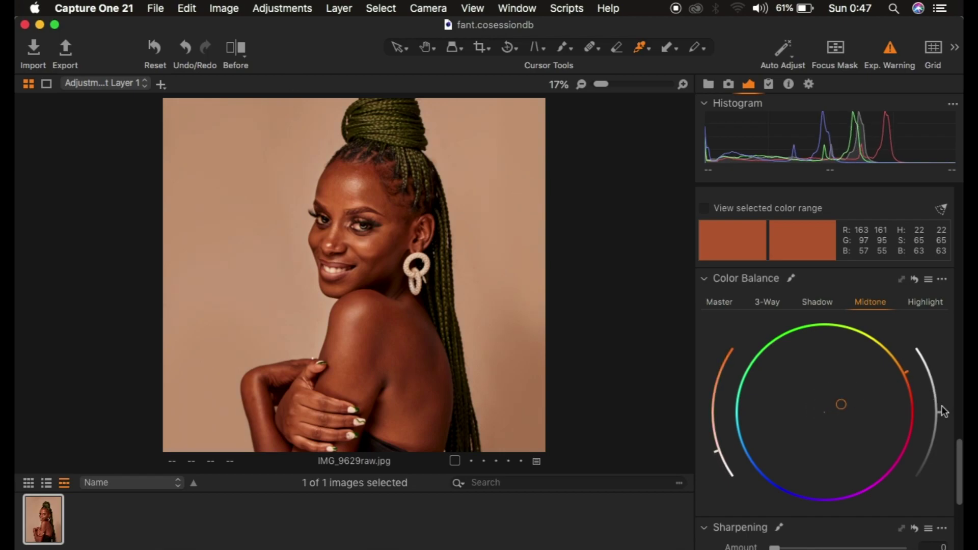
pyautogui.moveTo(715, 451); pyautogui.dragTo(730, 473)
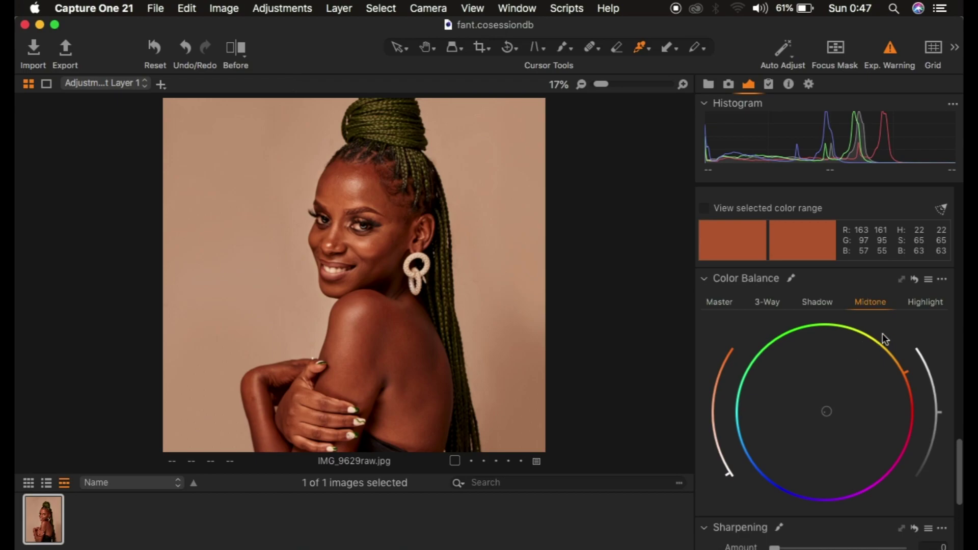
# Step: Tint the Color Balance highlights toward cyan and lower that tint's saturation to a very slight amount
pyautogui.click(919, 306)
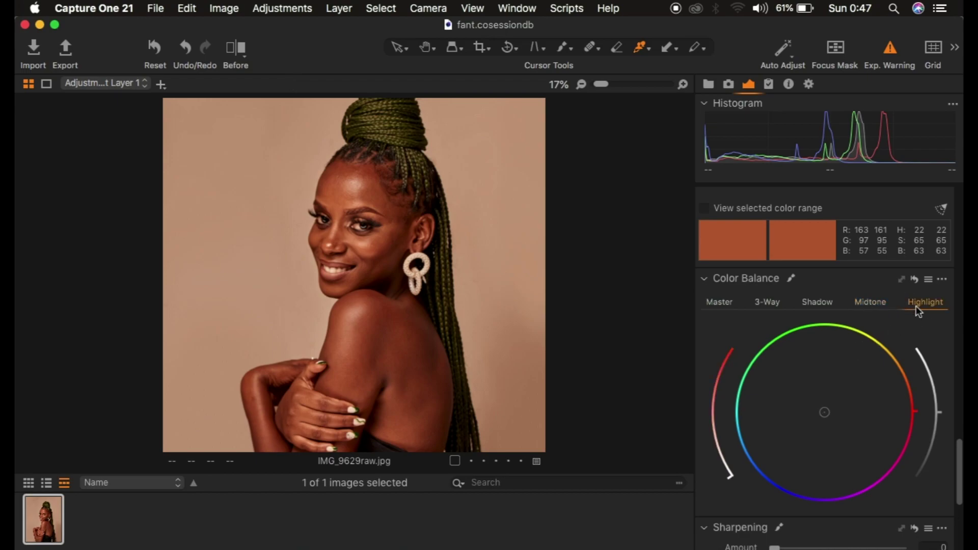
pyautogui.moveTo(829, 413); pyautogui.dragTo(786, 414)
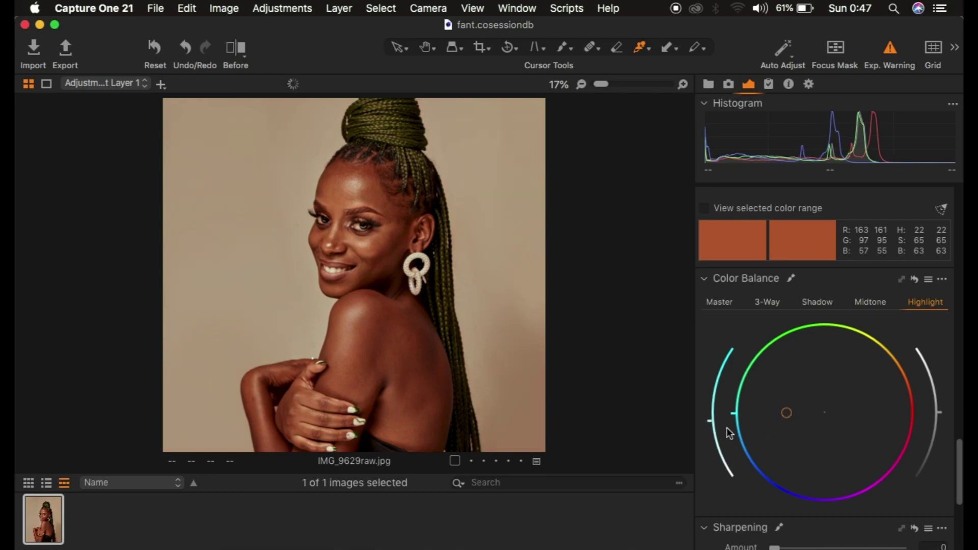
pyautogui.moveTo(711, 425); pyautogui.dragTo(730, 472)
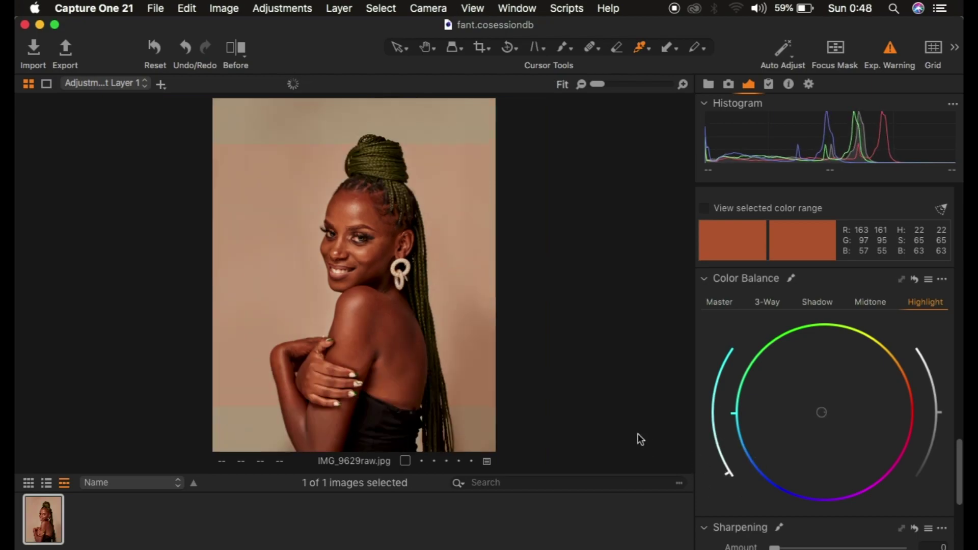
# Step: Compare the portrait before and after with the split view and by switching Adjustment Layer 1 off and on, and close the comparison
pyautogui.click(234, 49)
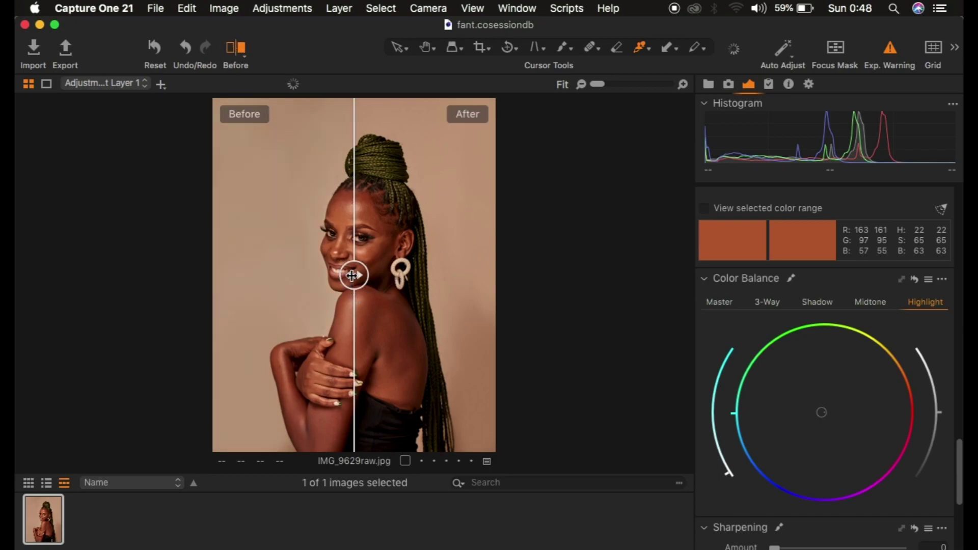
pyautogui.moveTo(369, 275); pyautogui.dragTo(124, 280)
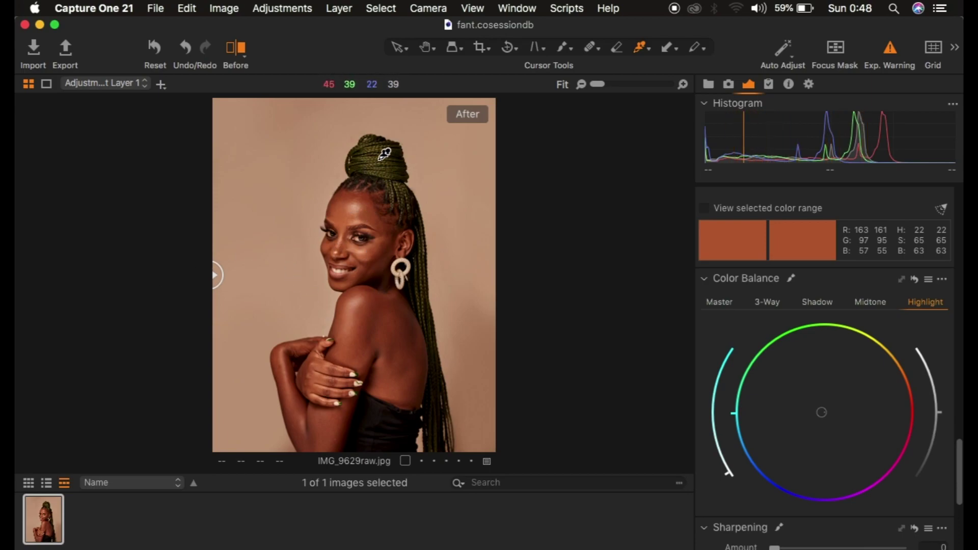
pyautogui.scroll(10, 803, 244)
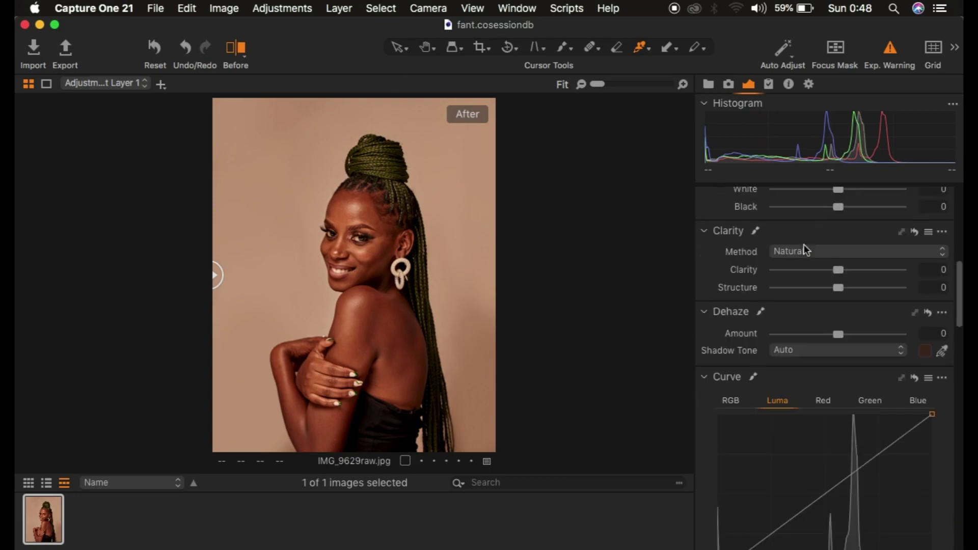
pyautogui.click(709, 257)
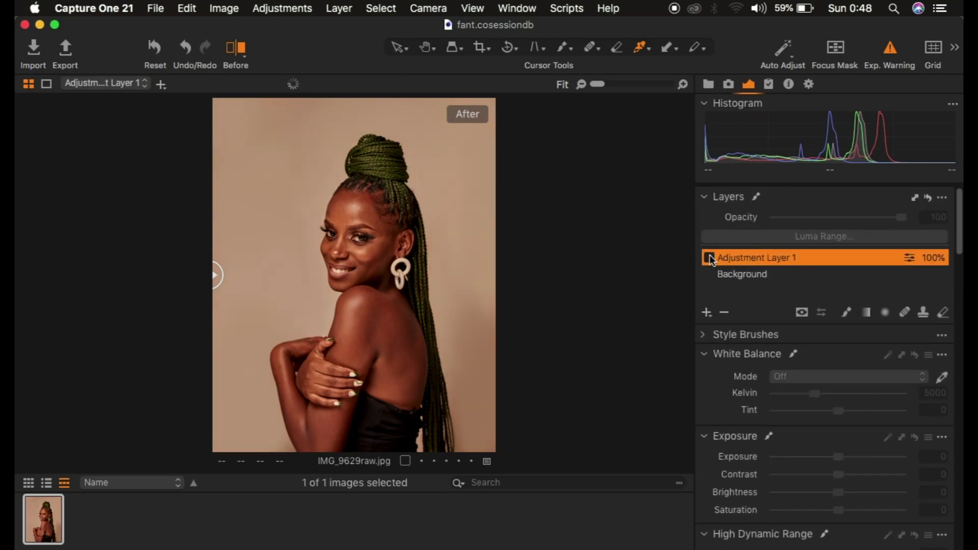
pyautogui.click(709, 258)
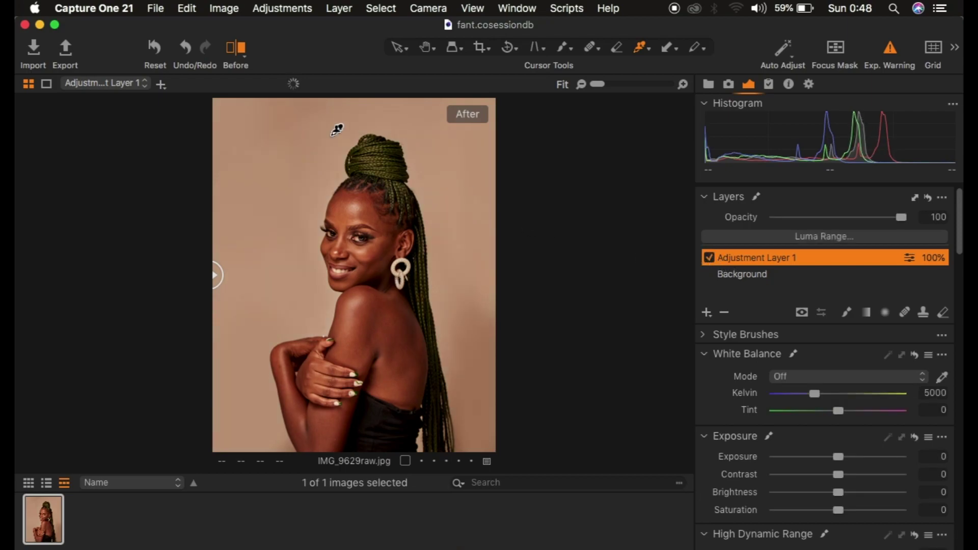
pyautogui.click(234, 45)
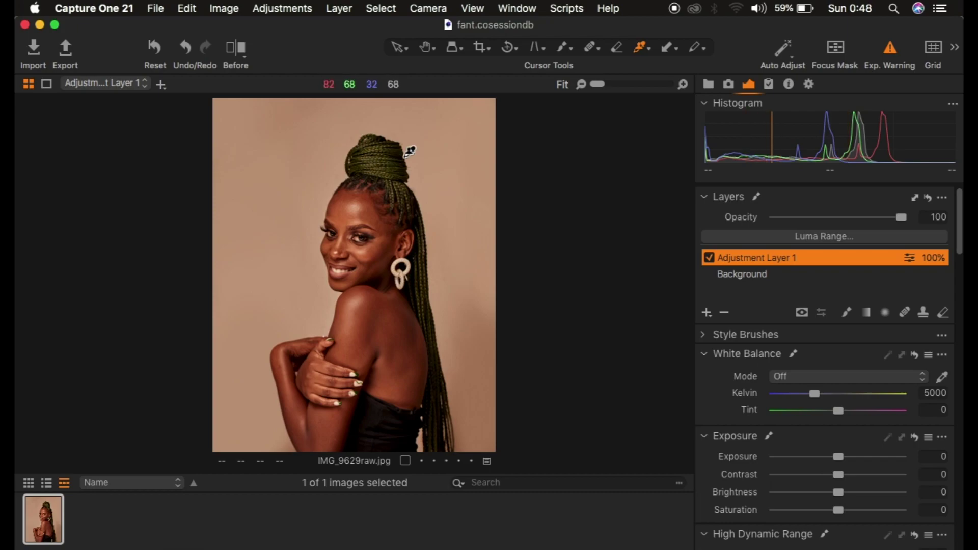
# Step: Erase Adjustment Layer 1's mask over the green hair bun and down the full length of the hanging braids
pyautogui.click(943, 313)
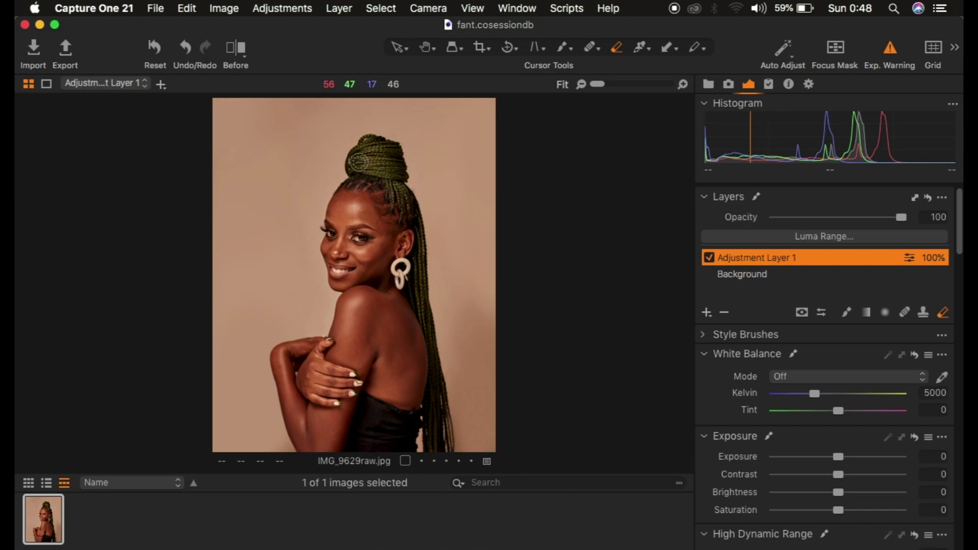
pyautogui.click(358, 161)
pyautogui.moveTo(358, 161)
pyautogui.mouseDown()
pyautogui.moveTo(366, 148)
pyautogui.moveTo(392, 183)
pyautogui.mouseUp()
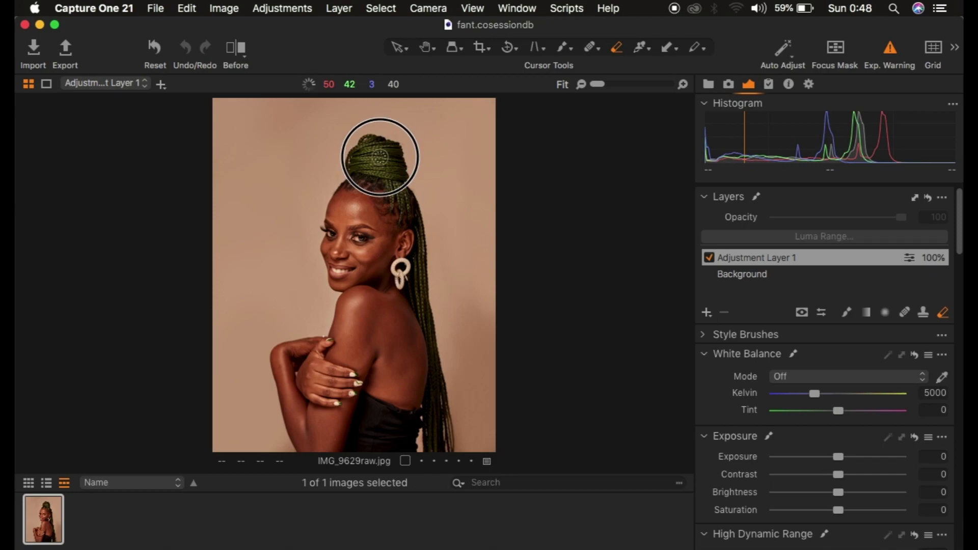
pyautogui.moveTo(367, 163)
pyautogui.mouseDown()
pyautogui.moveTo(356, 163)
pyautogui.moveTo(376, 161)
pyautogui.mouseUp()
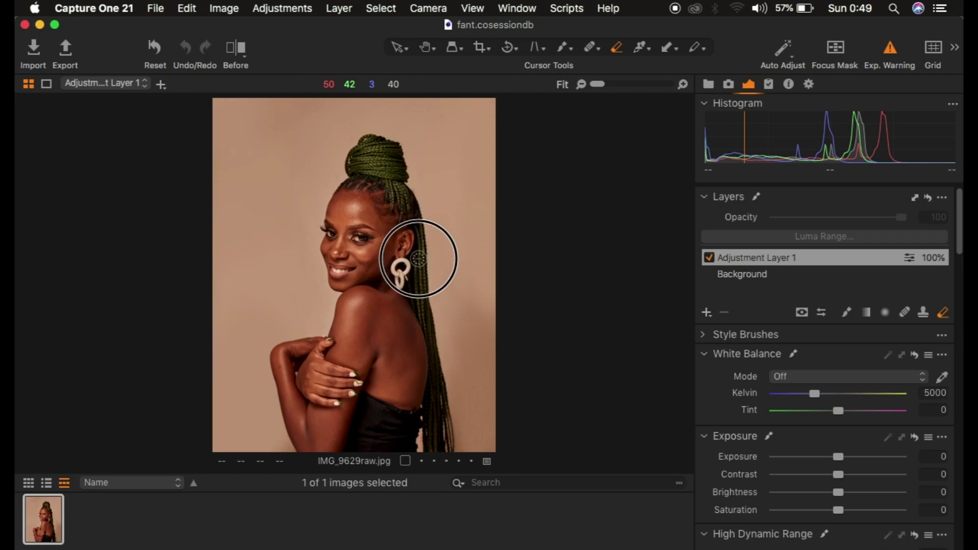
pyautogui.moveTo(442, 399)
pyautogui.mouseDown()
pyautogui.moveTo(436, 338)
pyautogui.moveTo(441, 431)
pyautogui.mouseUp()
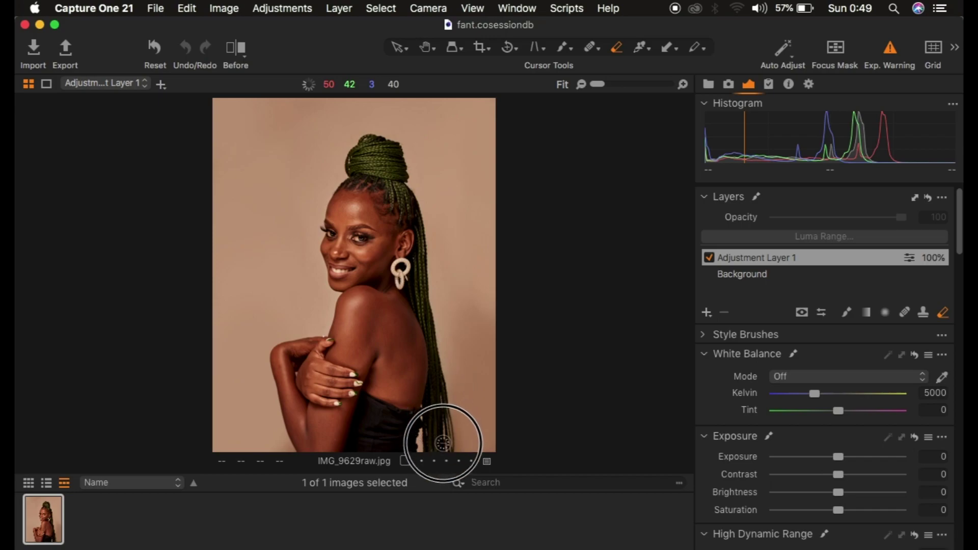
pyautogui.moveTo(428, 331)
pyautogui.mouseDown()
pyautogui.moveTo(407, 210)
pyautogui.moveTo(361, 158)
pyautogui.moveTo(370, 146)
pyautogui.moveTo(387, 148)
pyautogui.moveTo(388, 172)
pyautogui.moveTo(387, 148)
pyautogui.moveTo(394, 179)
pyautogui.moveTo(392, 159)
pyautogui.moveTo(360, 153)
pyautogui.mouseUp()
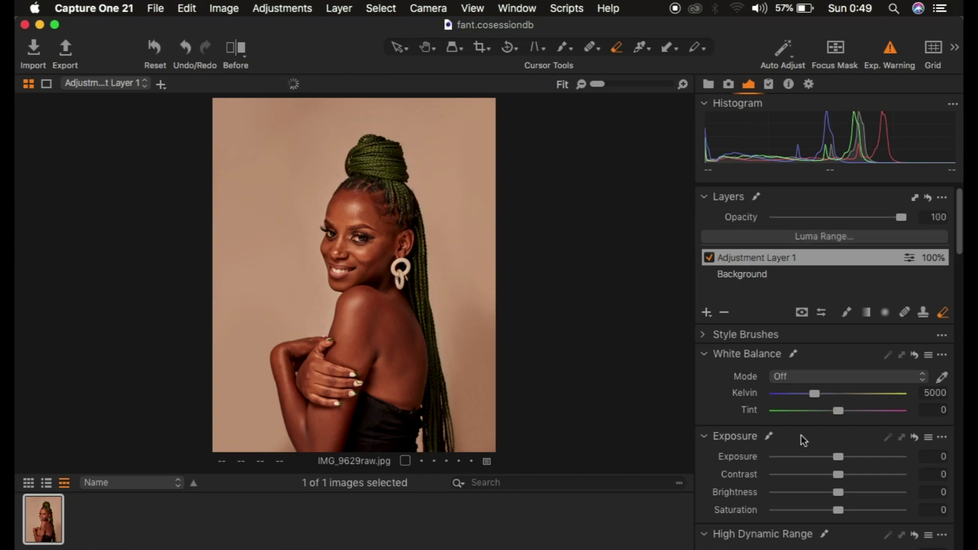
pyautogui.scroll(-15, 864, 436)
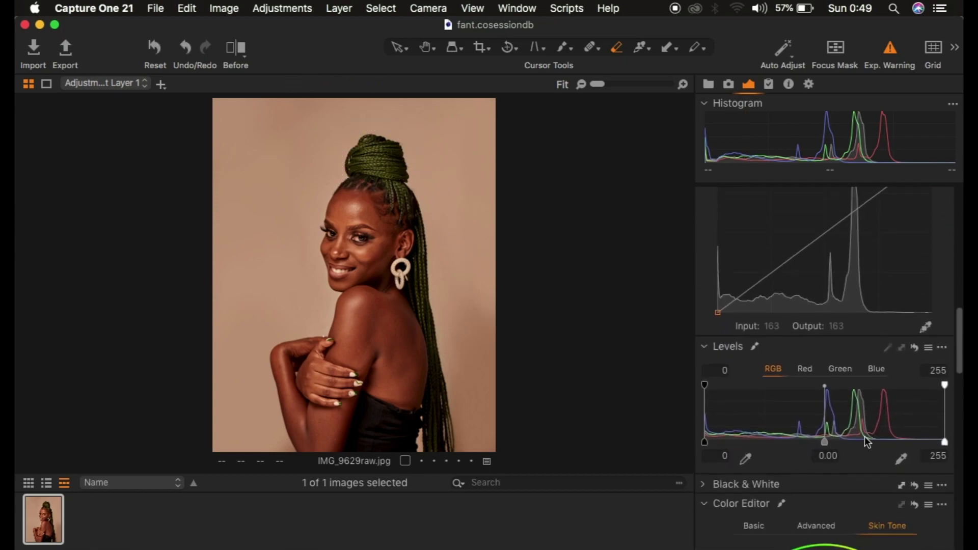
# Step: Raise the Skin Tone uniformity on Adjustment Layer 1 to Hue 50.5 and Saturation 44.3
pyautogui.scroll(-5, 864, 436)
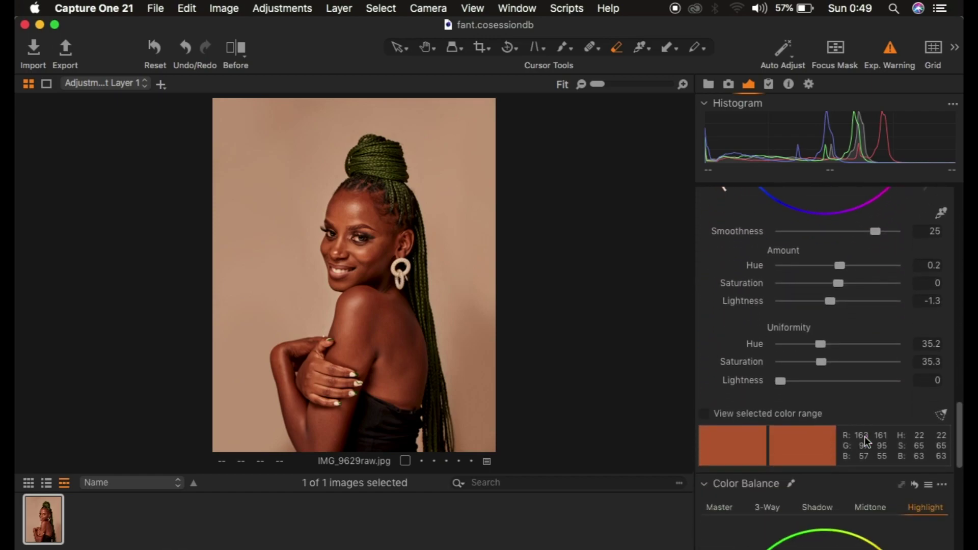
pyautogui.scroll(3, 864, 436)
pyautogui.scroll(3, 868, 441)
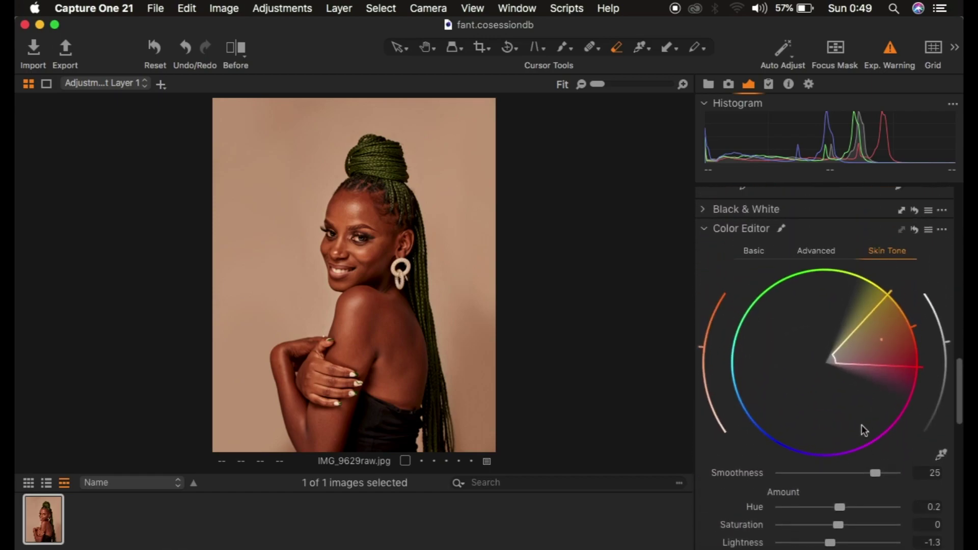
pyautogui.scroll(-5, 861, 423)
pyautogui.moveTo(820, 408); pyautogui.dragTo(835, 425)
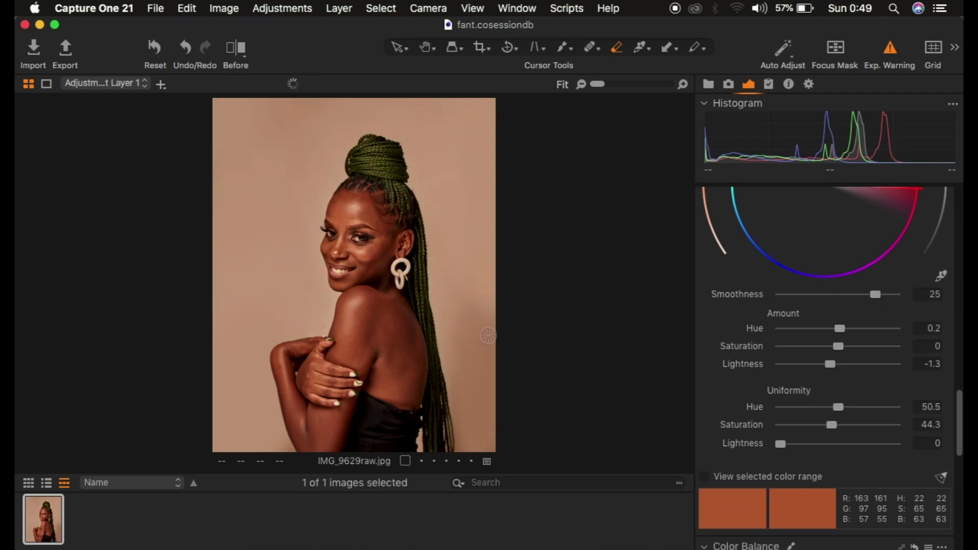
# Step: Erase Adjustment Layer 1's mask over both of the woman's eyes, then return to the full portrait
pyautogui.press('super+plus')
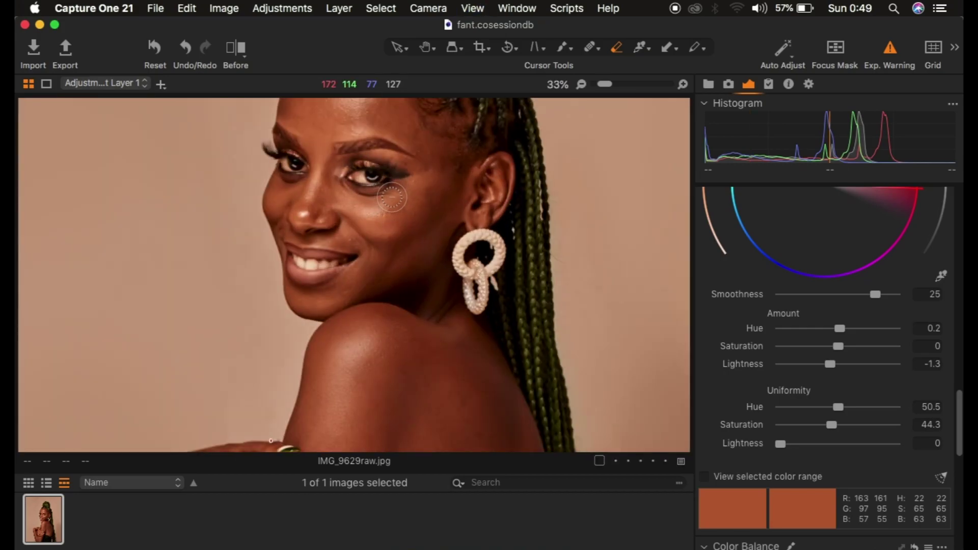
pyautogui.moveTo(361, 164); pyautogui.dragTo(378, 174)
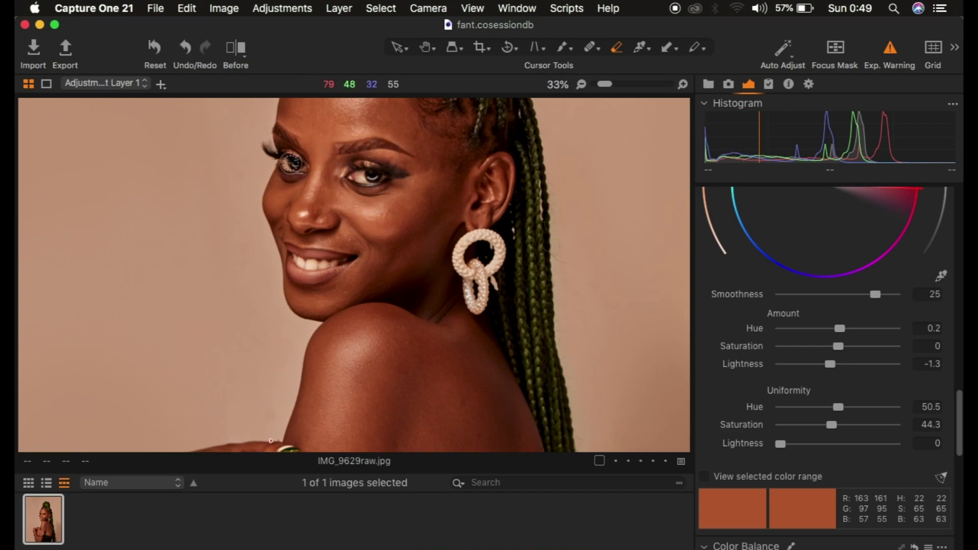
pyautogui.moveTo(285, 154); pyautogui.dragTo(290, 157)
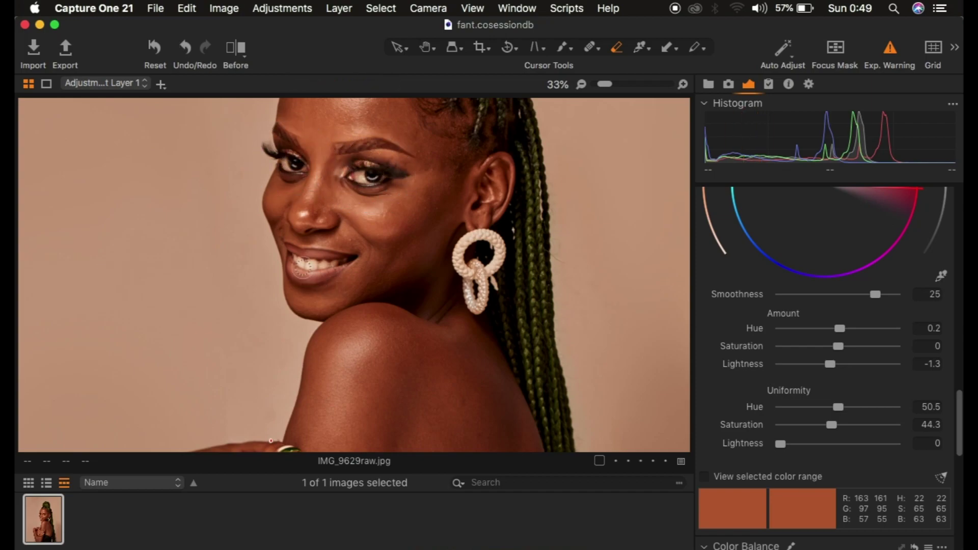
pyautogui.press('super+0')
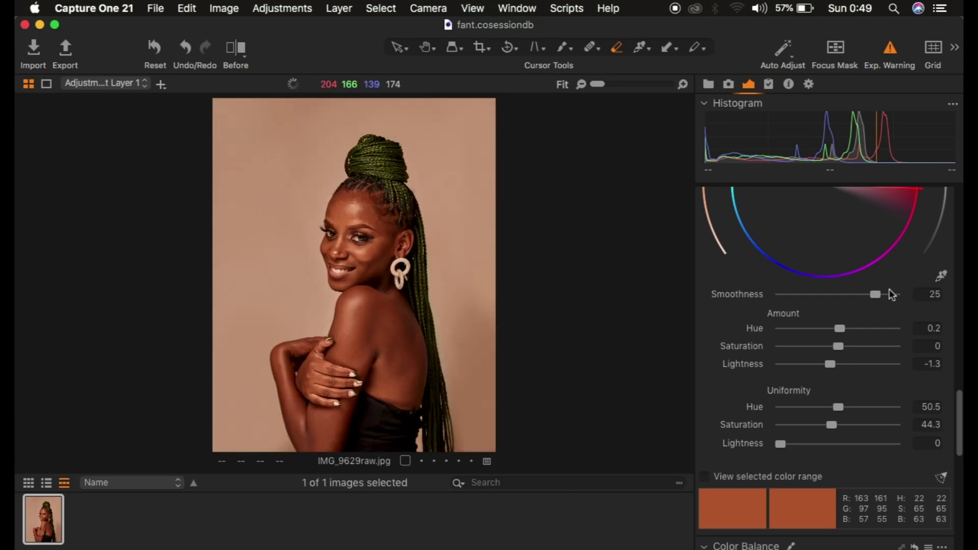
# Step: Set Adjustment Layer 1's opacity to 100 and compare the portrait before and after by sweeping the split-view divider across it
pyautogui.scroll(10, 888, 289)
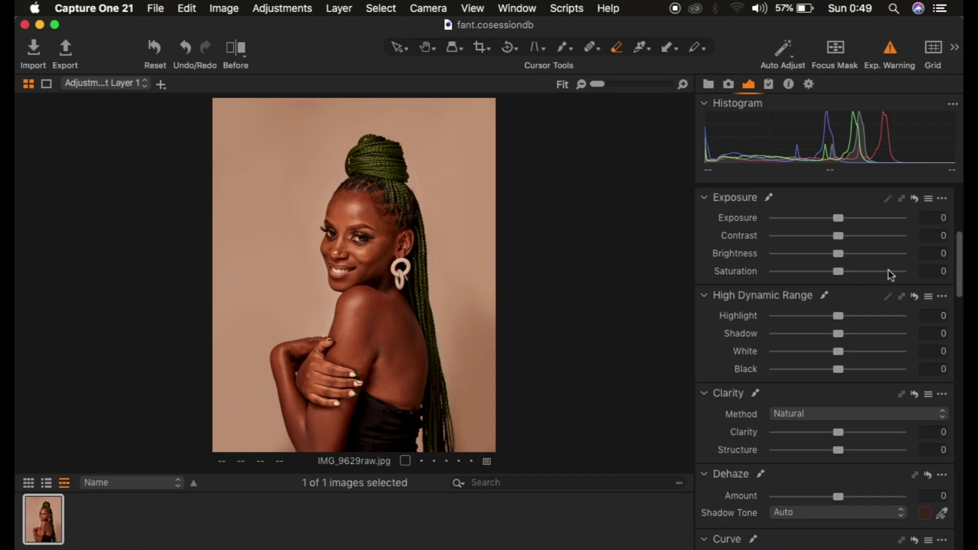
pyautogui.scroll(5, 888, 270)
pyautogui.moveTo(895, 219); pyautogui.dragTo(922, 219)
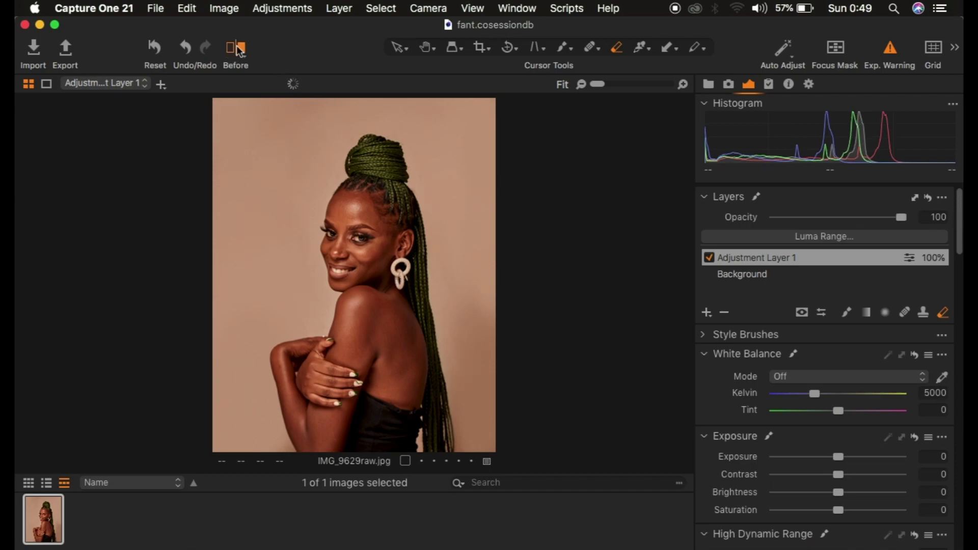
pyautogui.moveTo(356, 273); pyautogui.dragTo(163, 301)
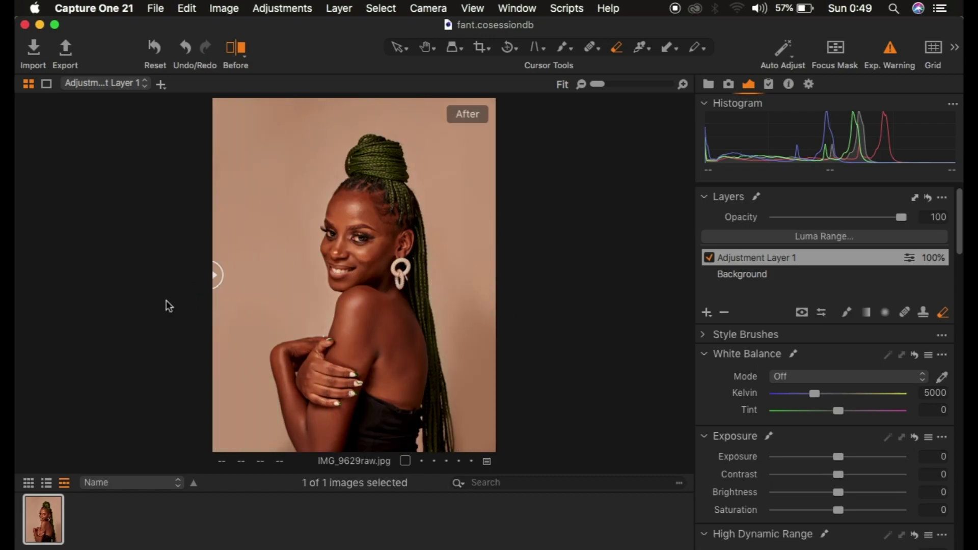